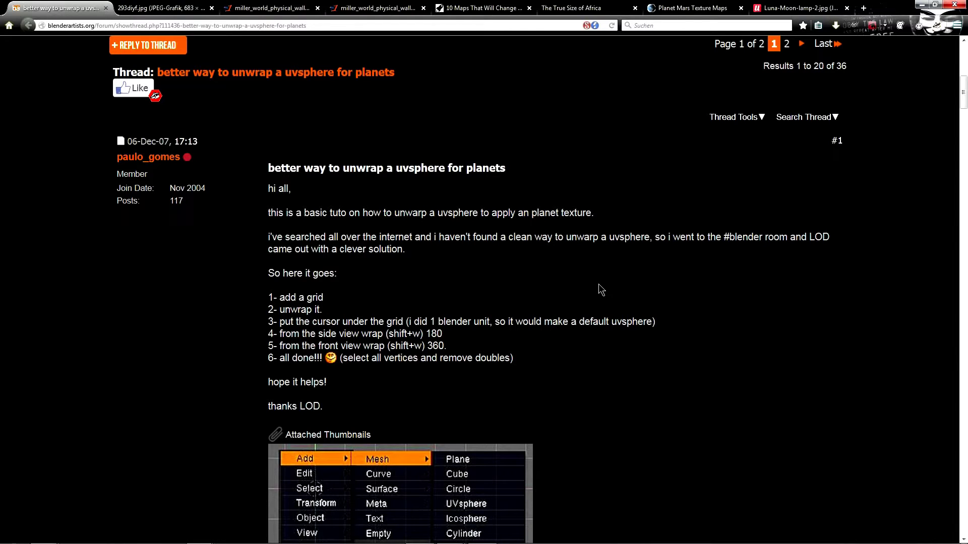
scroll(217, 209, "down", 1)
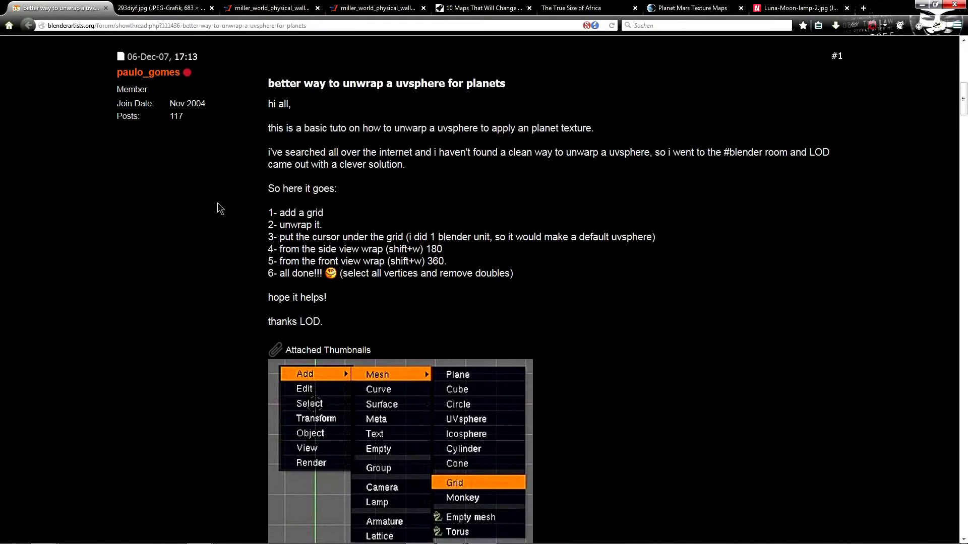
scroll(217, 201, "up", 1)
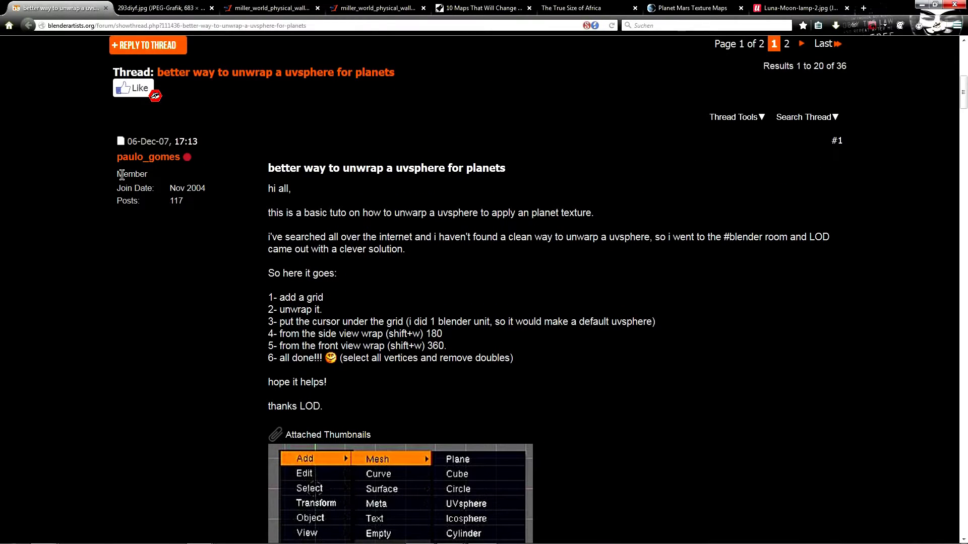
scroll(562, 287, "down", 2)
scroll(561, 288, "down", 1)
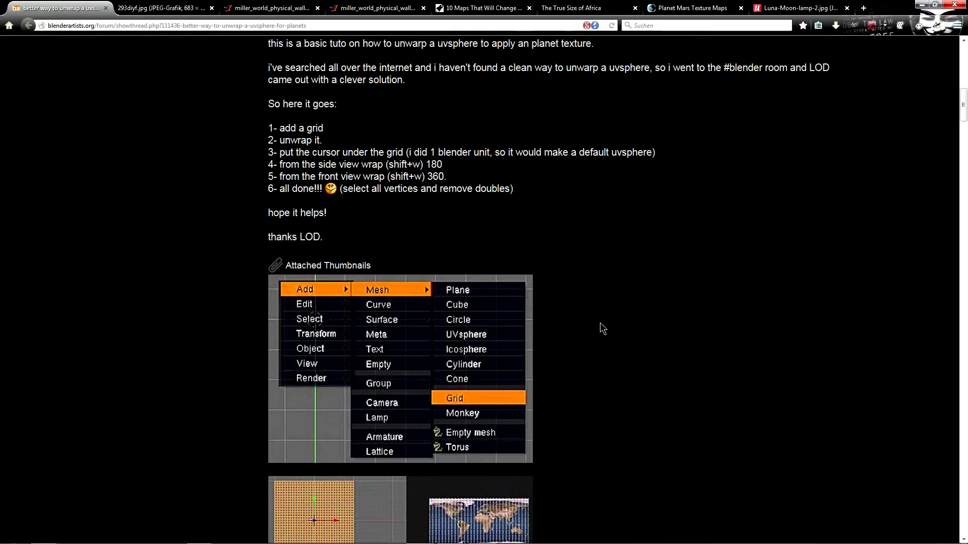
scroll(602, 329, "up", 1)
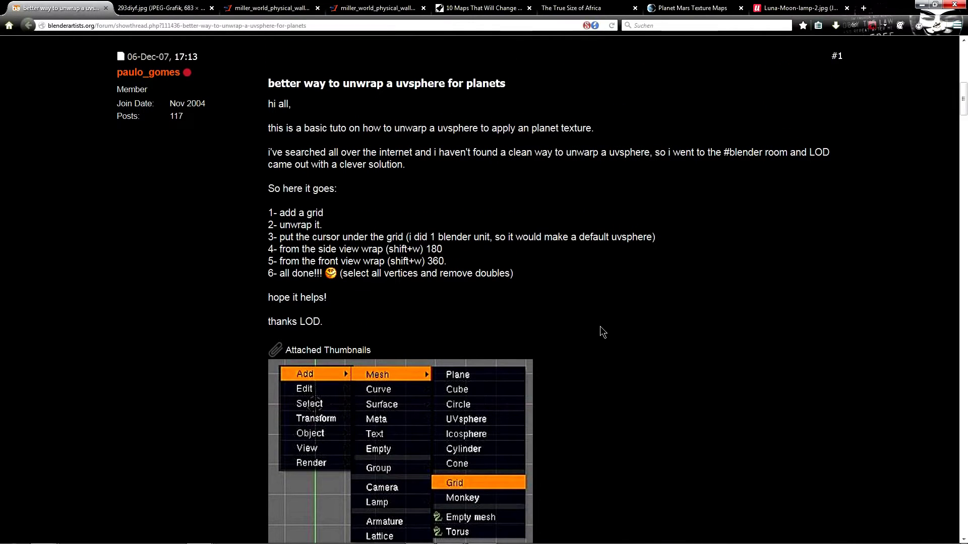
Highlight the step 5 wrap instruction in the forum tutorial, then switch to the UV unwrap screenshots tab
left_click_drag(423, 260, 397, 261)
left_click(533, 272)
key("ctrl+Tab")
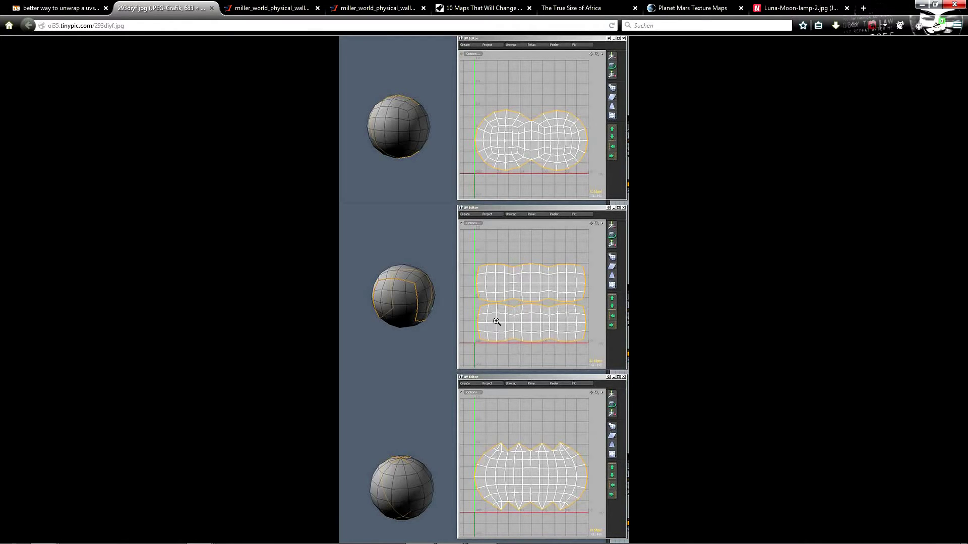
Compare the world physical map, 10 Maps and True Size of Africa tabs, ending on 10 Maps
left_click(277, 9)
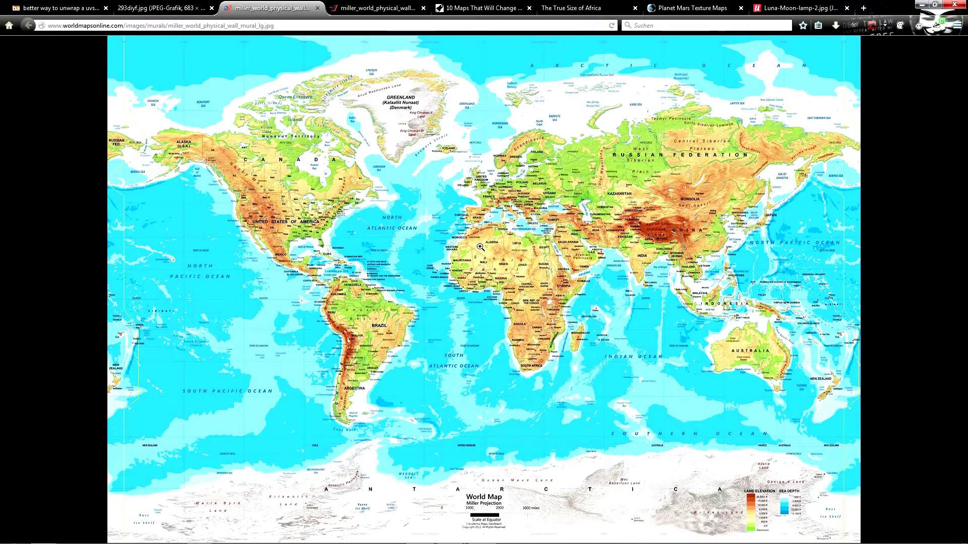
left_click(489, 7)
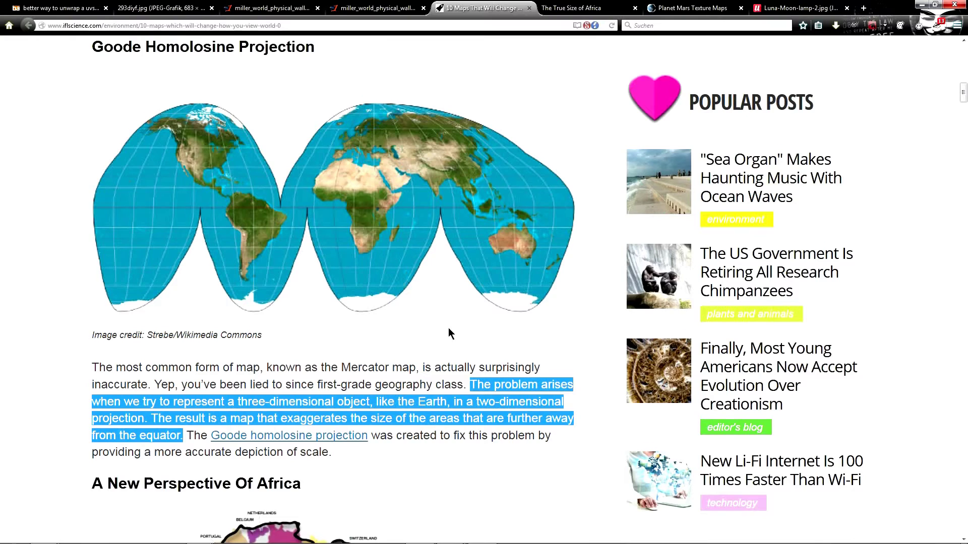
scroll(448, 327, "down", 1)
scroll(179, 120, "up", 1)
left_click(559, 8)
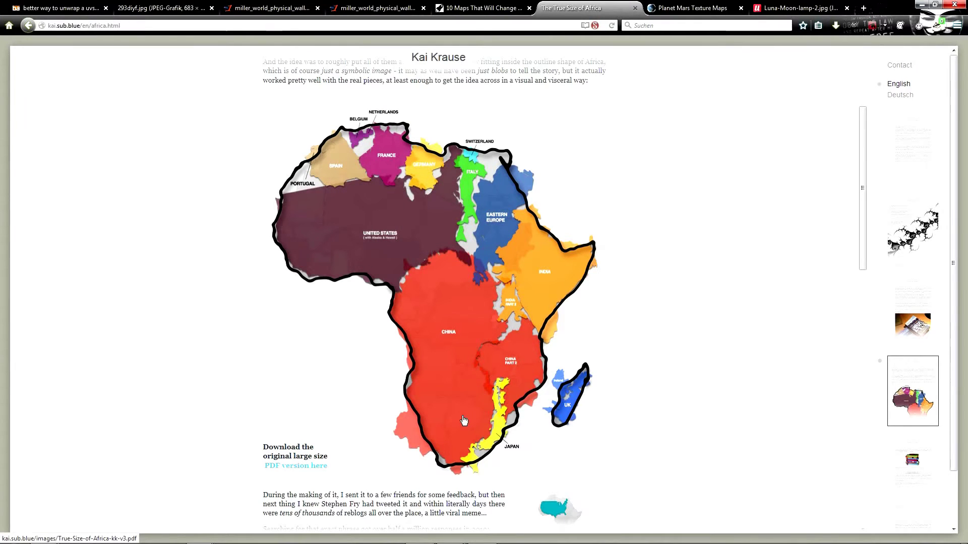
key("ctrl+shift+Tab")
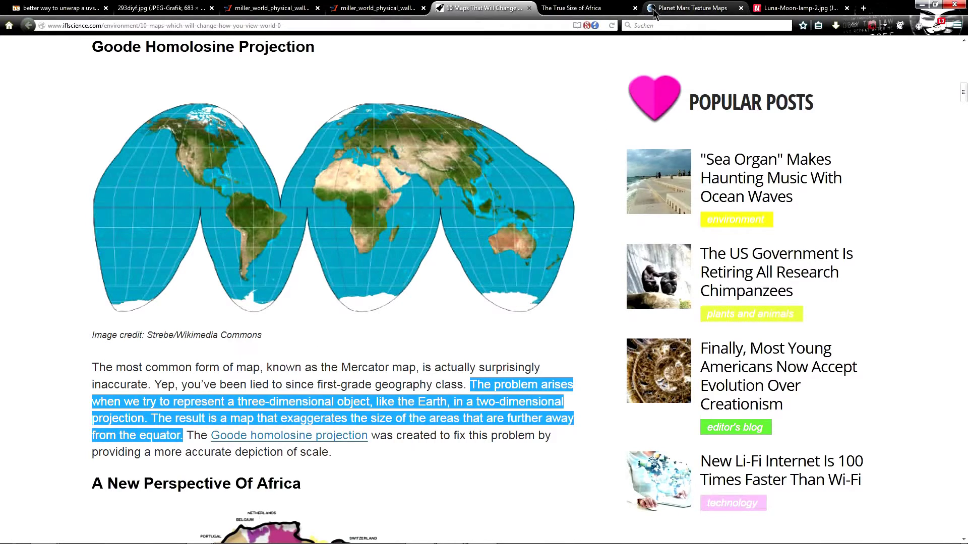
Bring up the Planetary Pixel Emporium's Planet Mars Texture Maps page
left_click(648, 12)
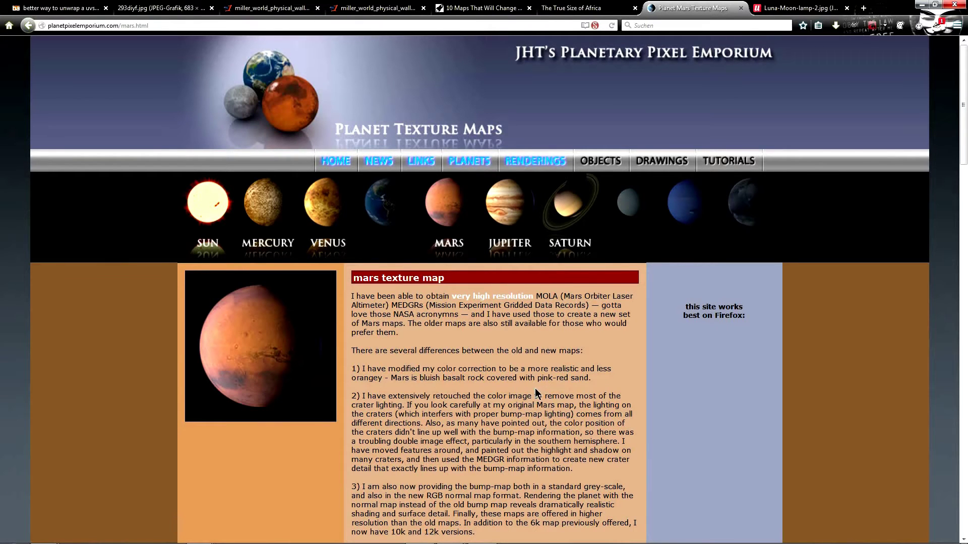
scroll(533, 386, "down", 2)
scroll(524, 378, "up", 2)
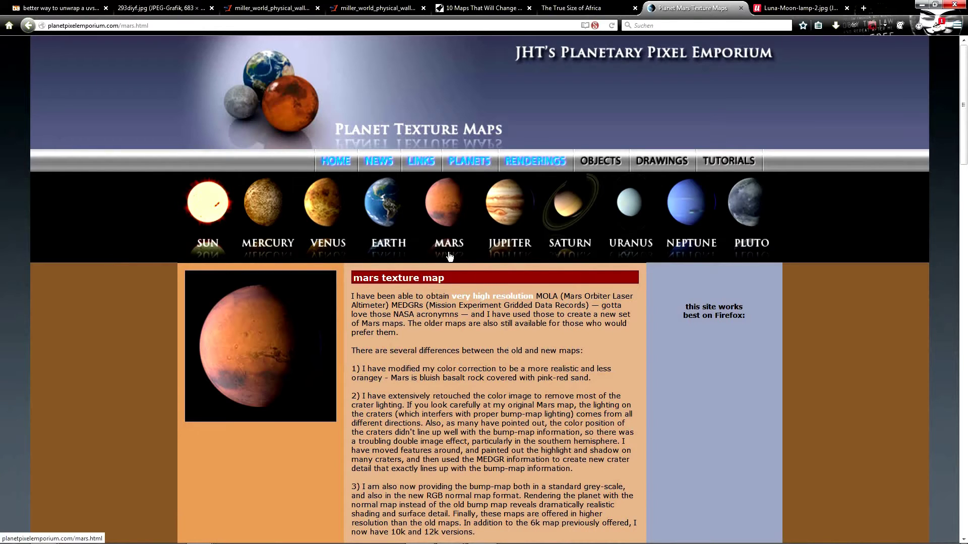
mouse_move(456, 539)
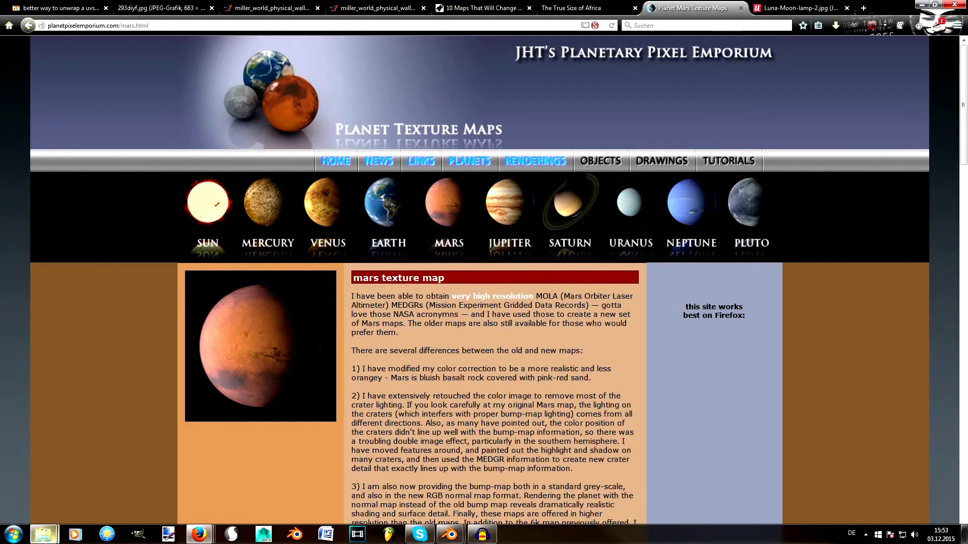
Browse the planets texture folder with the Mars maps in Explorer, then bring Blender forward
left_click(43, 534)
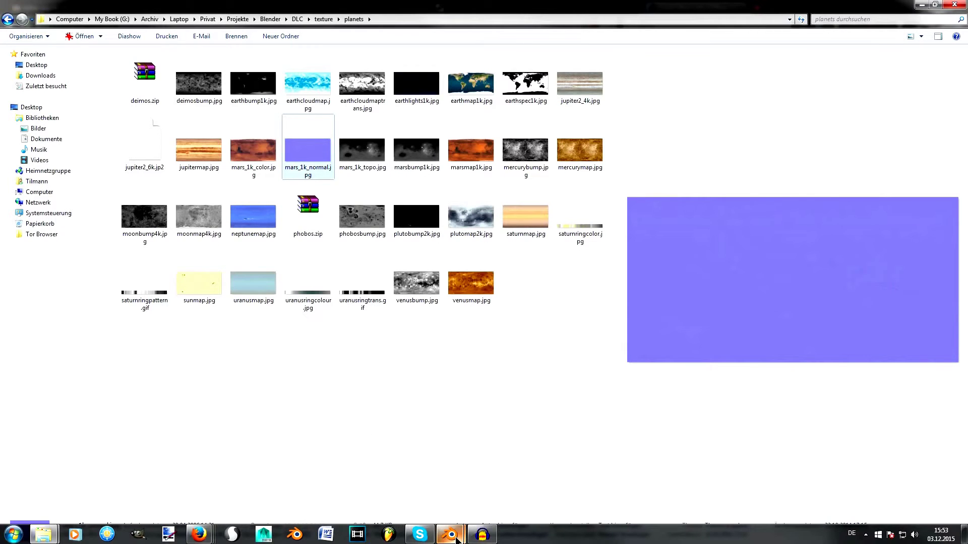
mouse_move(449, 535)
left_click(414, 484)
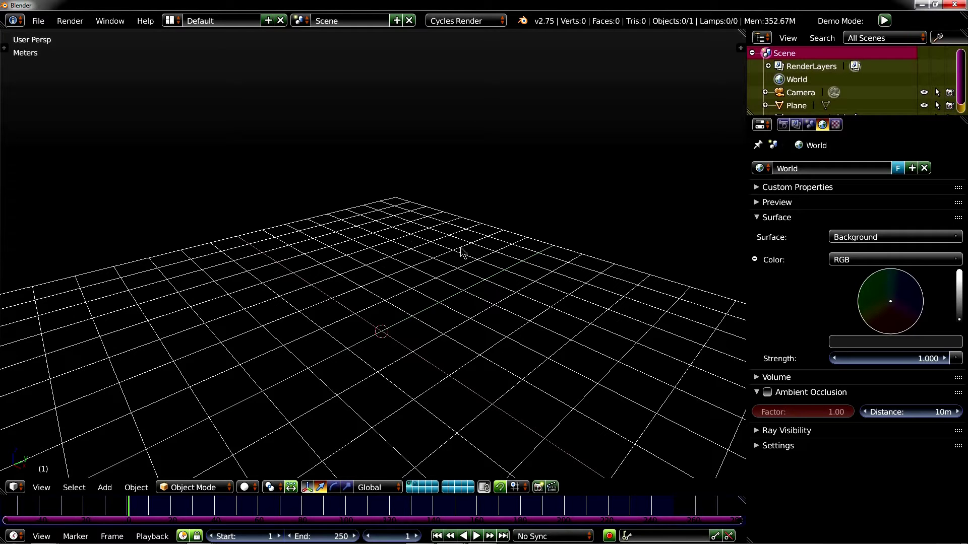
Add a UV sphere, look at its mesh, then delete it
key("shift+a")
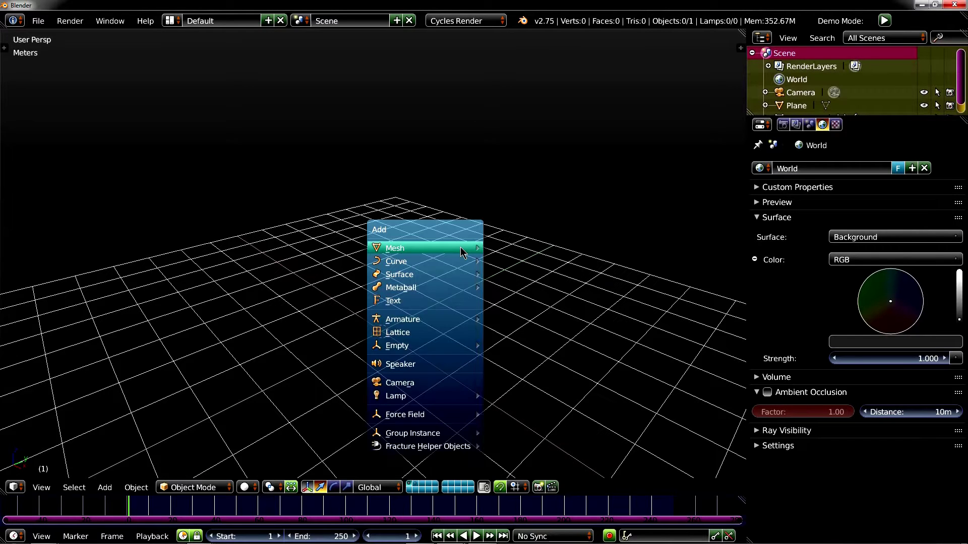
left_click(542, 289)
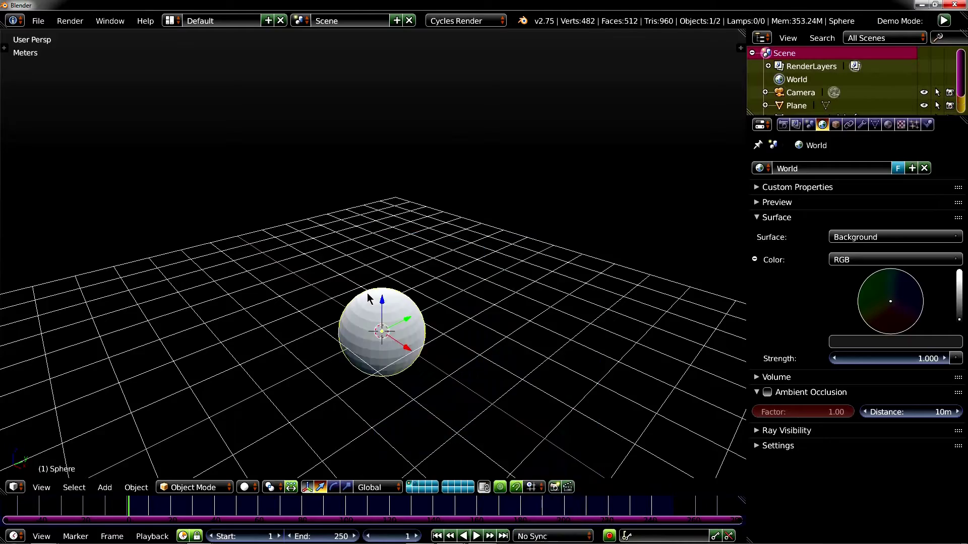
key("Tab")
scroll(411, 325, "up", 2)
scroll(412, 325, "up", 2)
mouse_move(412, 325)
middle_mouse_down()
mouse_move(412, 357)
mouse_move(389, 250)
middle_mouse_up()
key("Tab")
key("x")
left_click(401, 243)
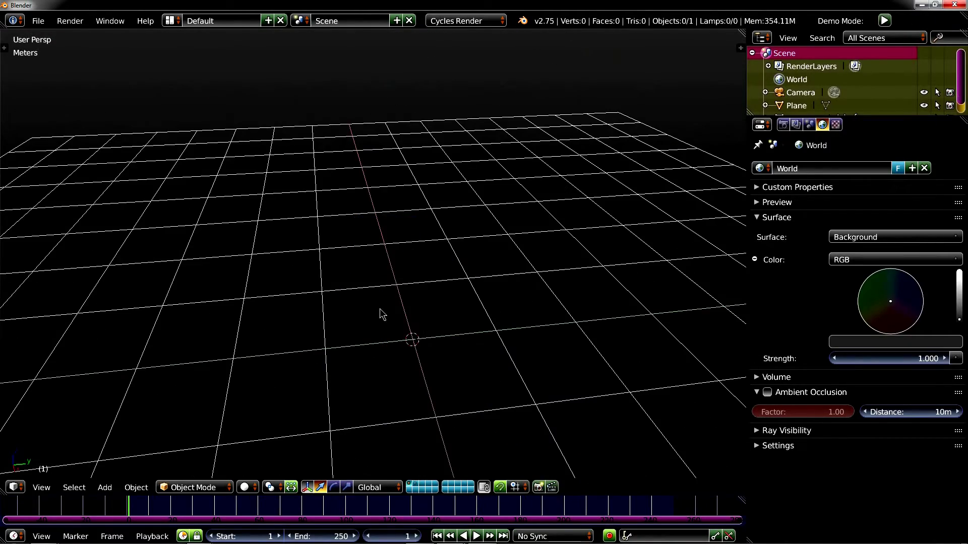
middle_click_drag(382, 315, 457, 215)
Add a plane at the 3D cursor and scale it to four times its size
key("shift+a")
left_click(528, 215)
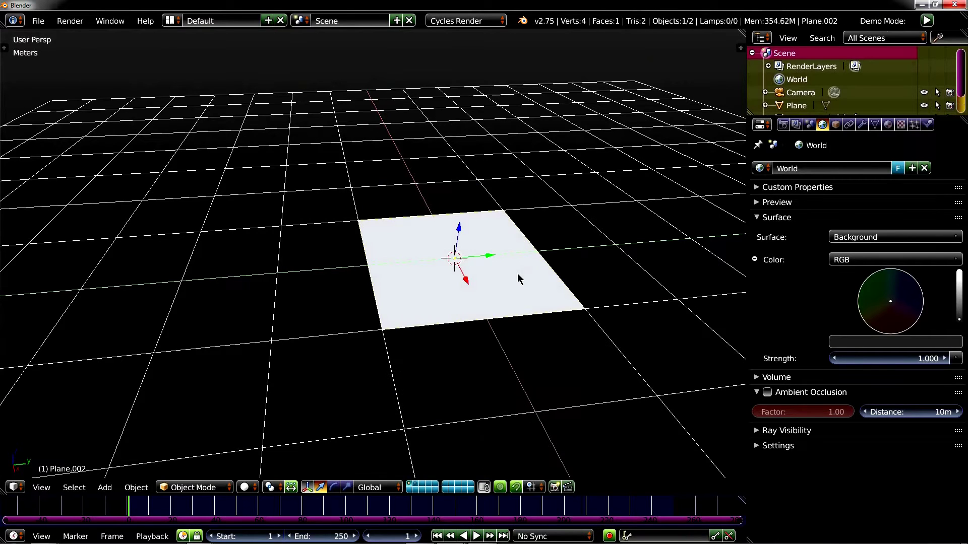
key("s")
key("4")
key("Return")
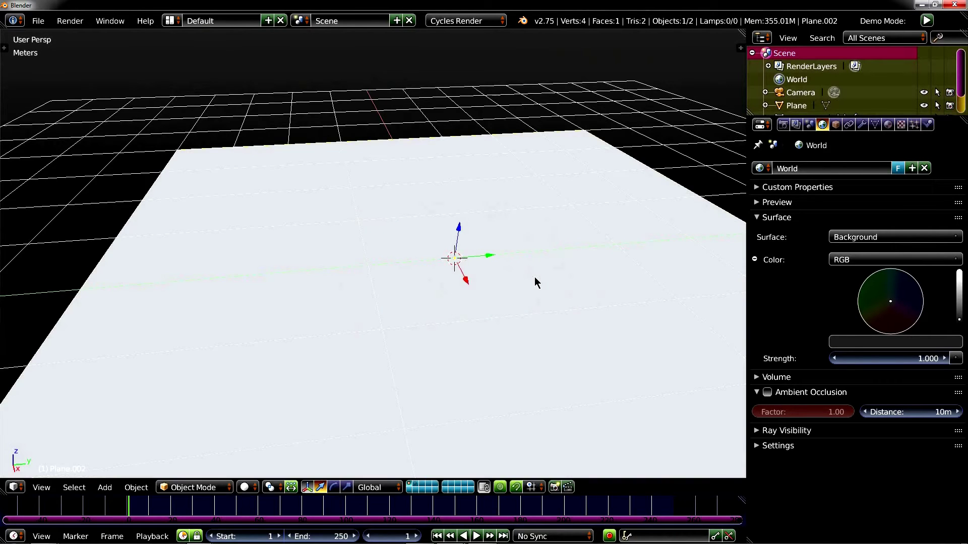
scroll(554, 253, "down", 3)
scroll(512, 261, "up", 3)
Raise the plane 4 m along the Z axis
middle_click_drag(512, 262, 525, 246)
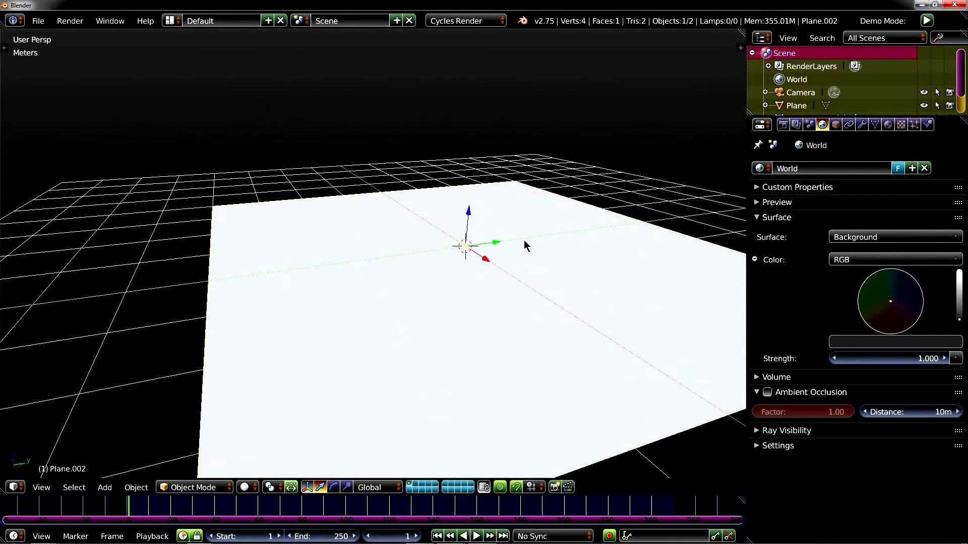
key("g")
key("z")
type("4")
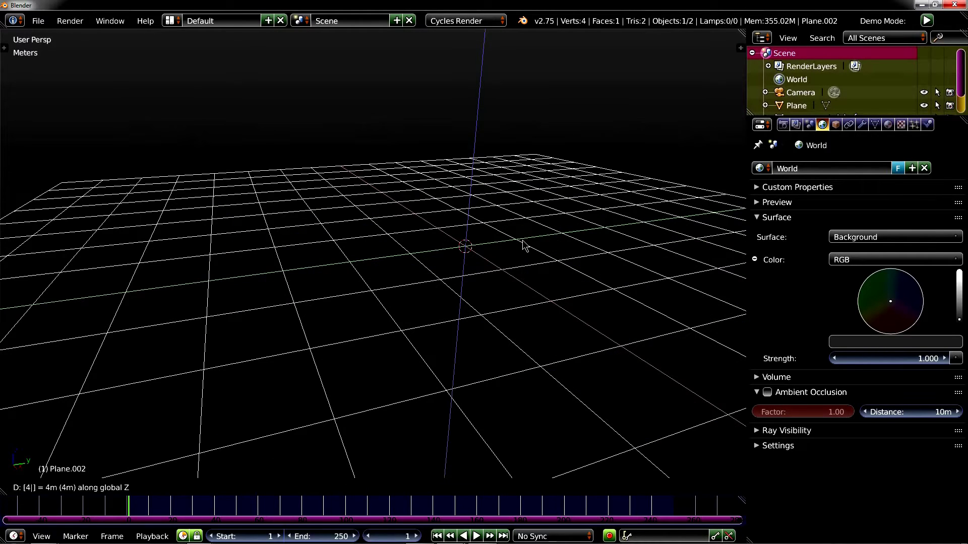
key("Return")
scroll(464, 244, "down", 2)
mouse_move(557, 233)
middle_mouse_down()
mouse_move(435, 323)
mouse_move(469, 320)
mouse_move(459, 285)
middle_mouse_up()
Subdivide the plane with 10 cuts, then subdivide again into a dense 1,936-face grid
key("Tab")
key("t")
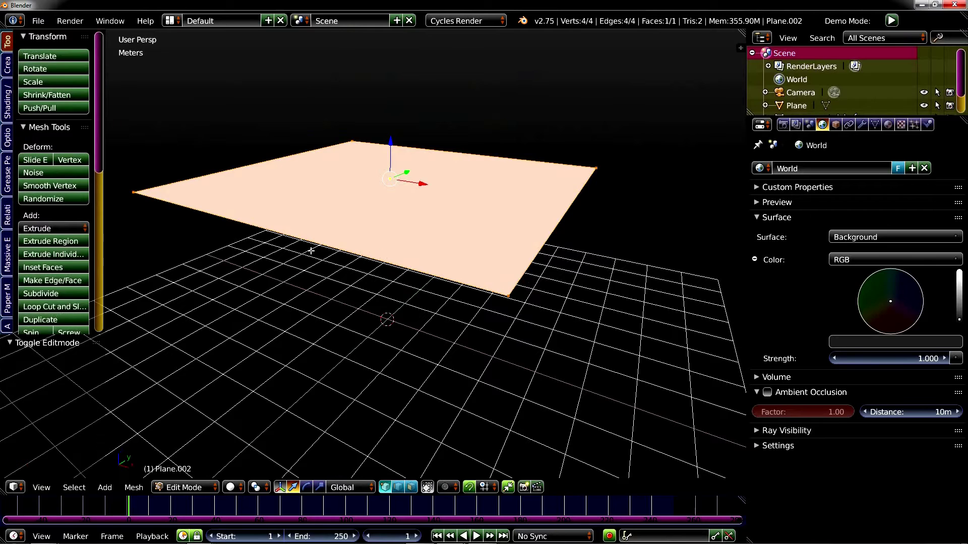
key("w")
left_click(262, 231)
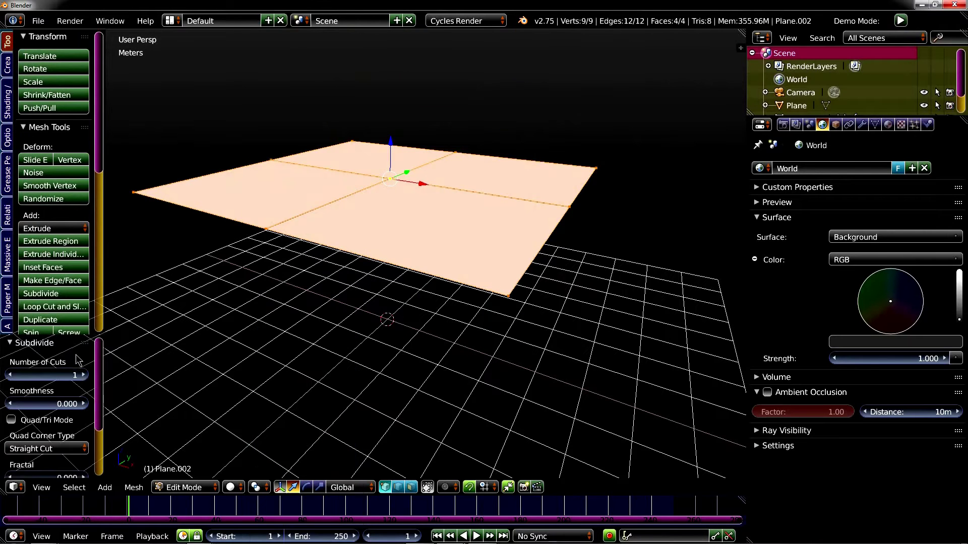
left_click(45, 375)
type("10")
key("Return")
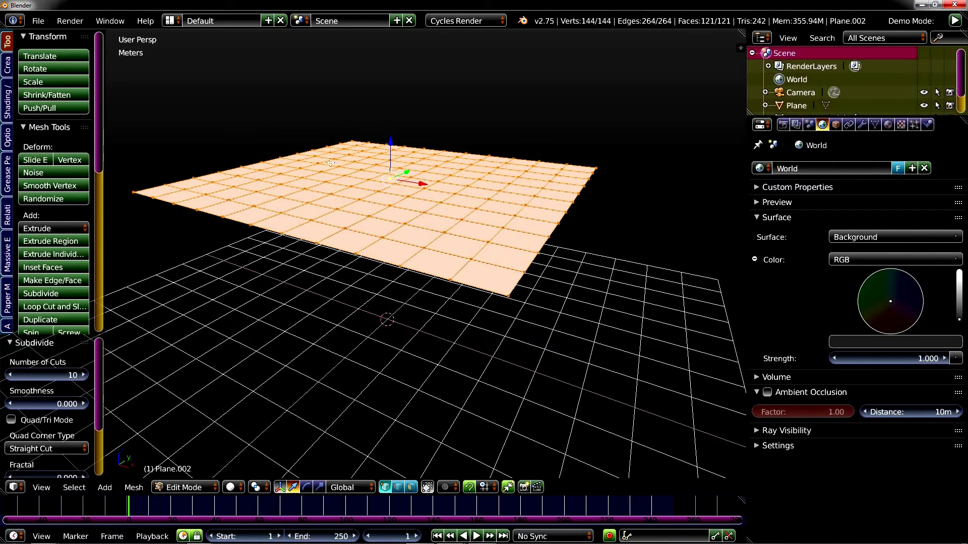
middle_click_drag(335, 152, 351, 188)
key("w")
left_click(358, 177)
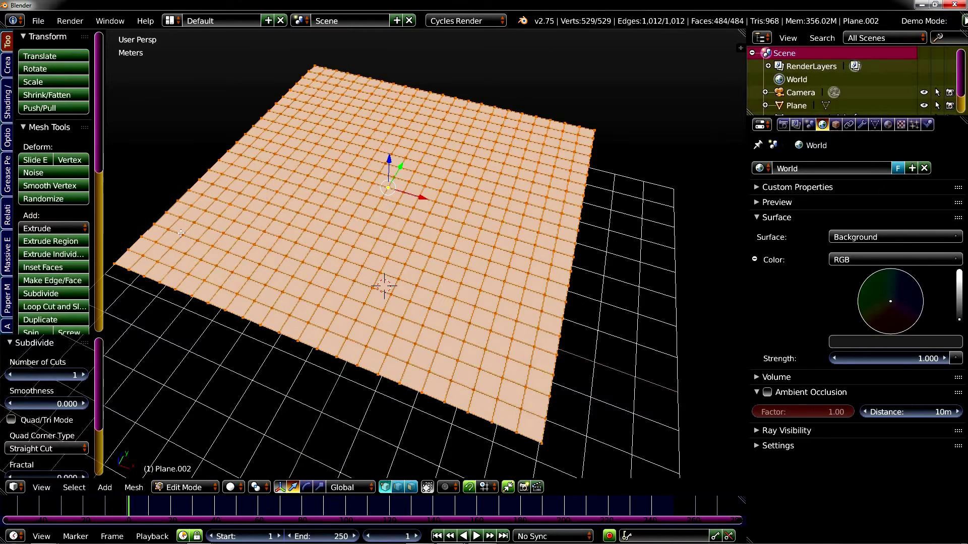
left_click(84, 375)
left_click(83, 375)
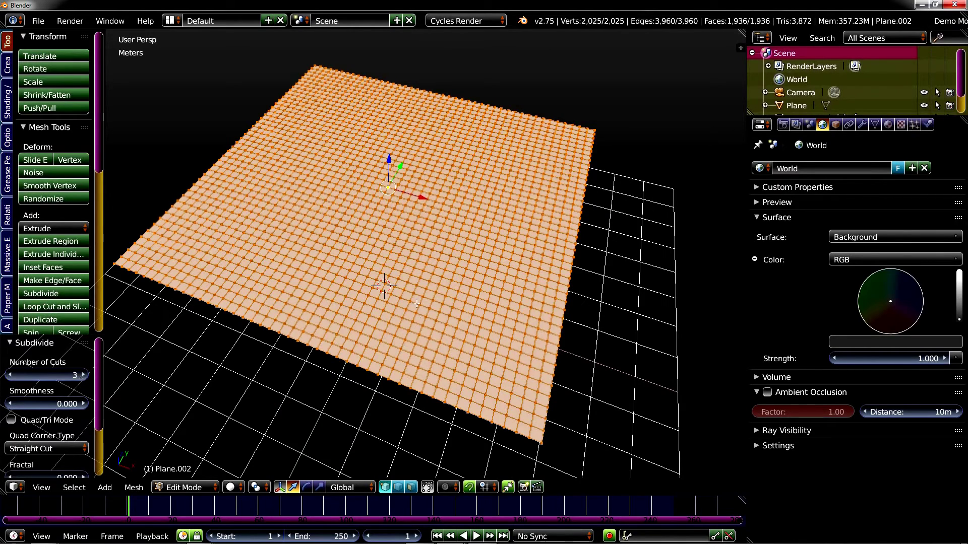
key("t")
Switch to Top Ortho view and split the 3D view into two side-by-side areas
middle_click_drag(424, 227, 446, 258)
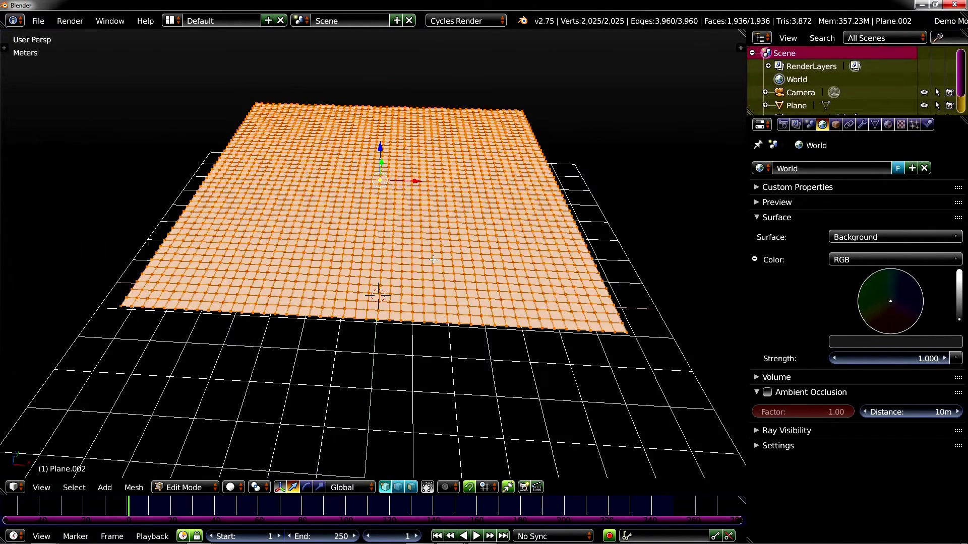
key("KP_7")
key("KP_5")
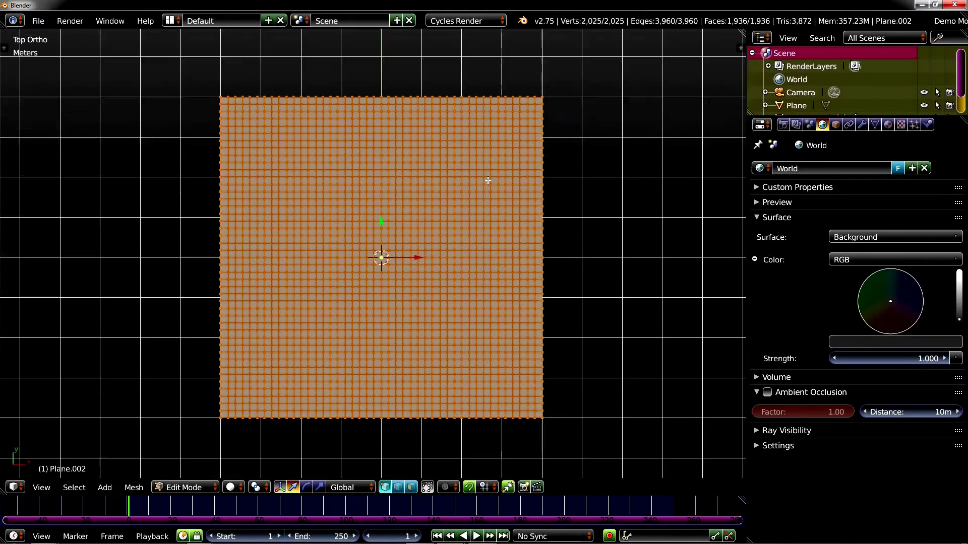
left_click_drag(744, 33, 365, 88)
Turn the right-hand view into a UV/Image Editor, after briefly trying the Node Editor
left_click(378, 487)
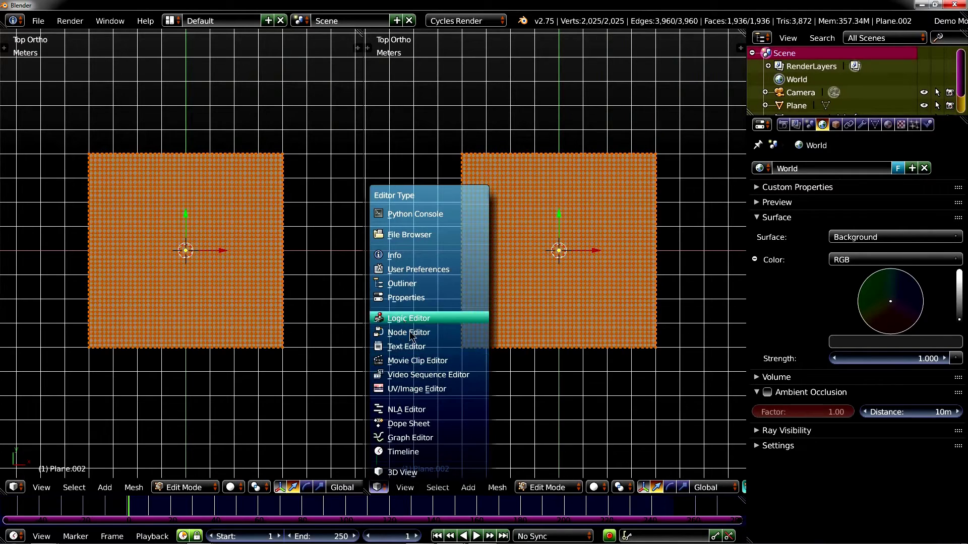
left_click(443, 390)
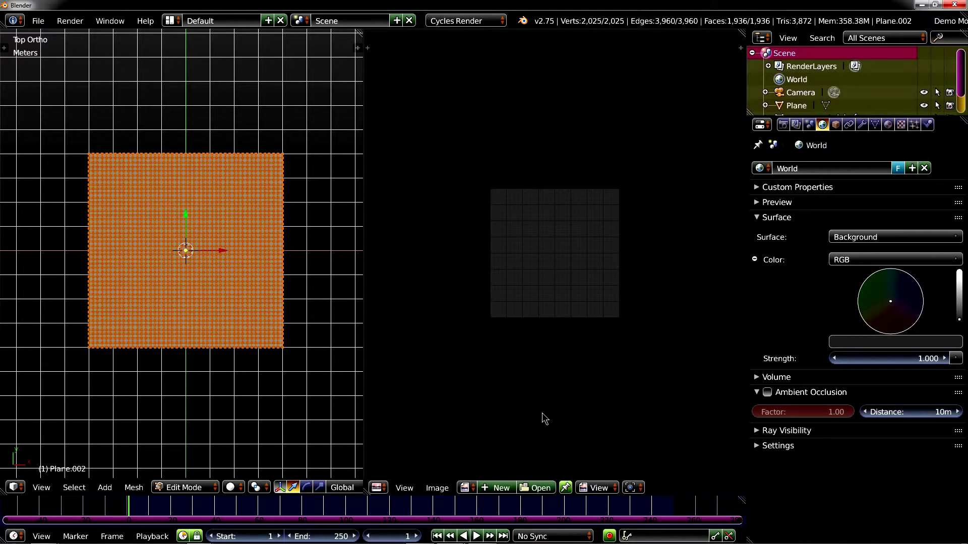
key("shift+F3")
key("n")
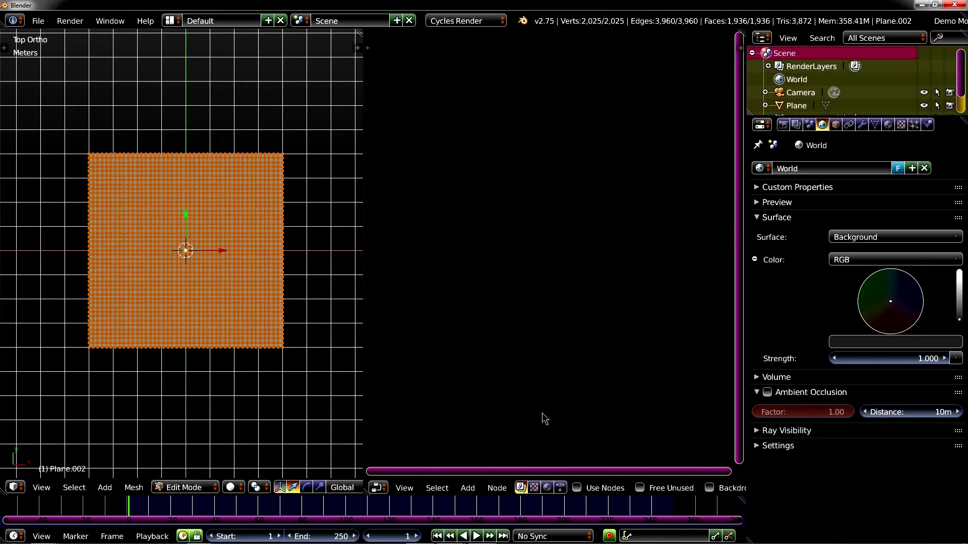
left_click(378, 487)
key("shift+F10")
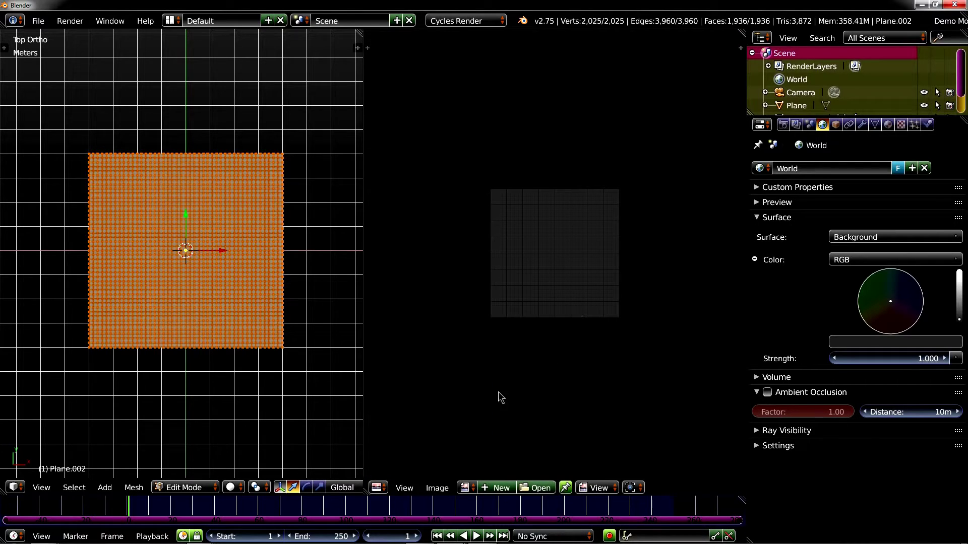
Load mars_1k_color.jpg from the planets folder into the image editor
left_click(542, 489)
left_click(58, 347)
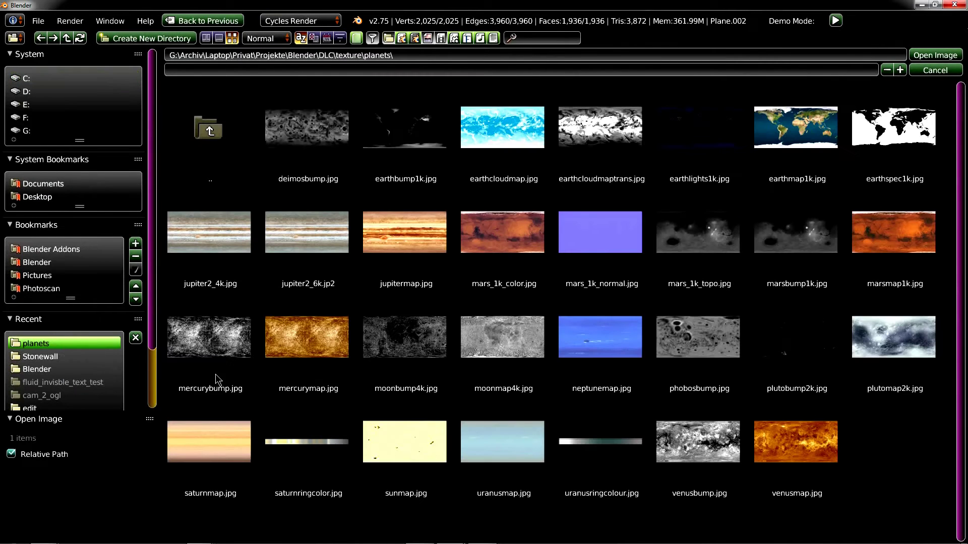
left_click(519, 240)
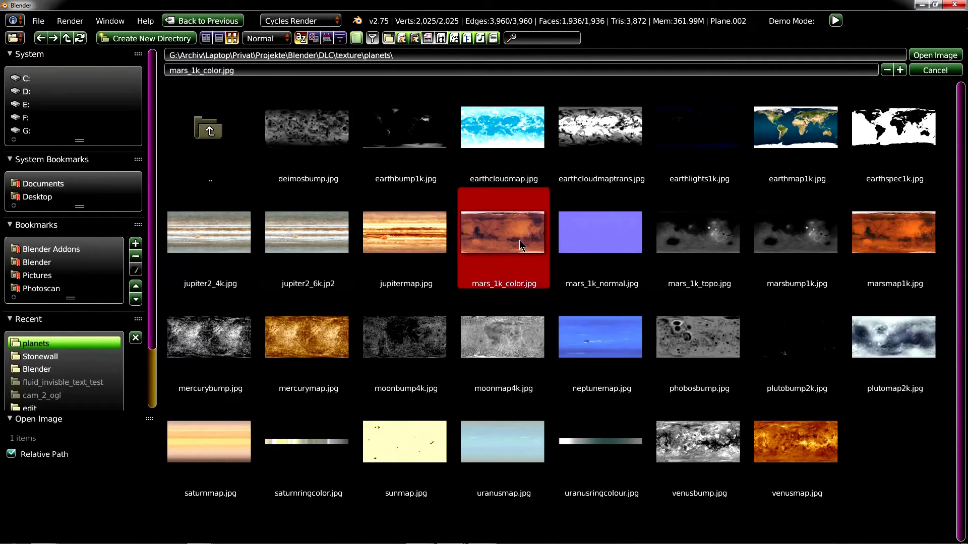
double_click(520, 240)
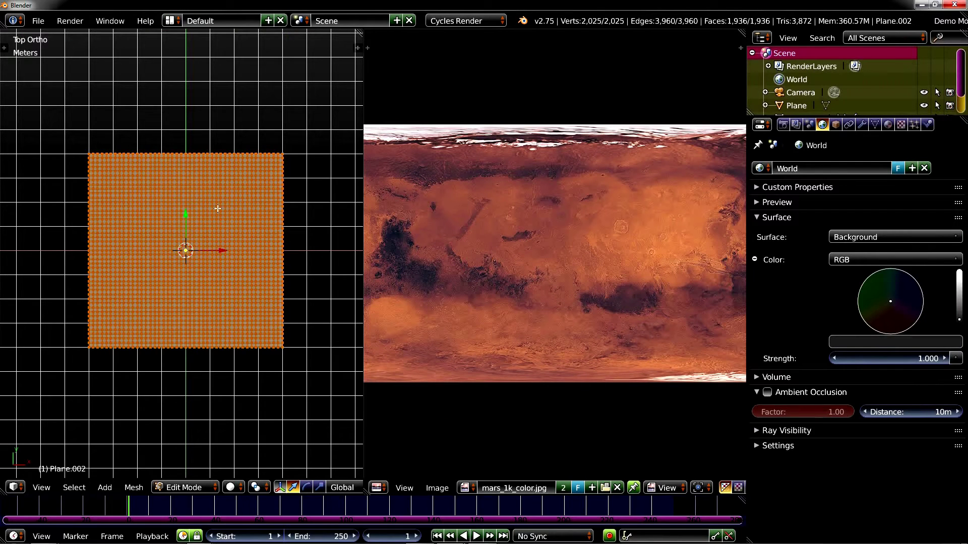
key("u")
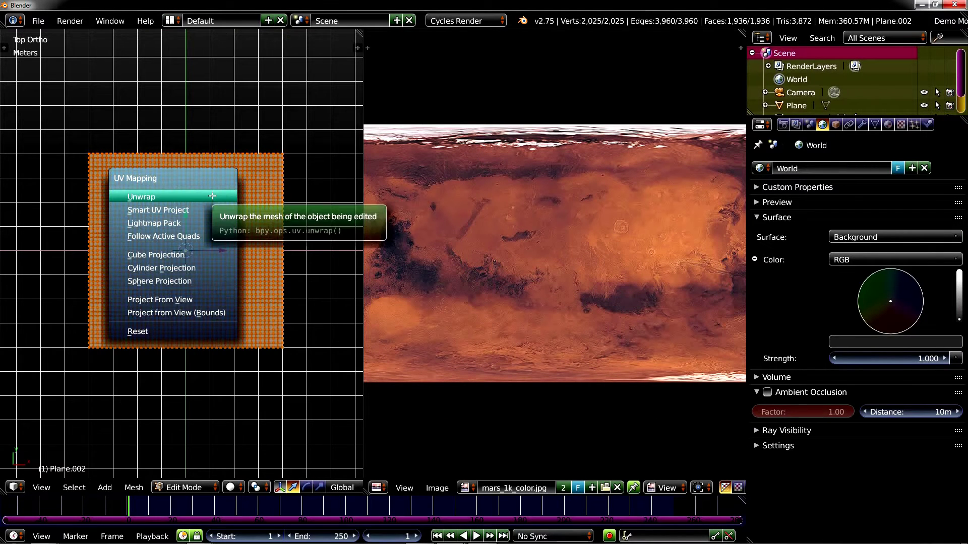
Unwrap the plane onto the Mars image, widen the 3D view, and switch to Right Ortho
left_click(212, 197)
scroll(575, 270, "down", 1)
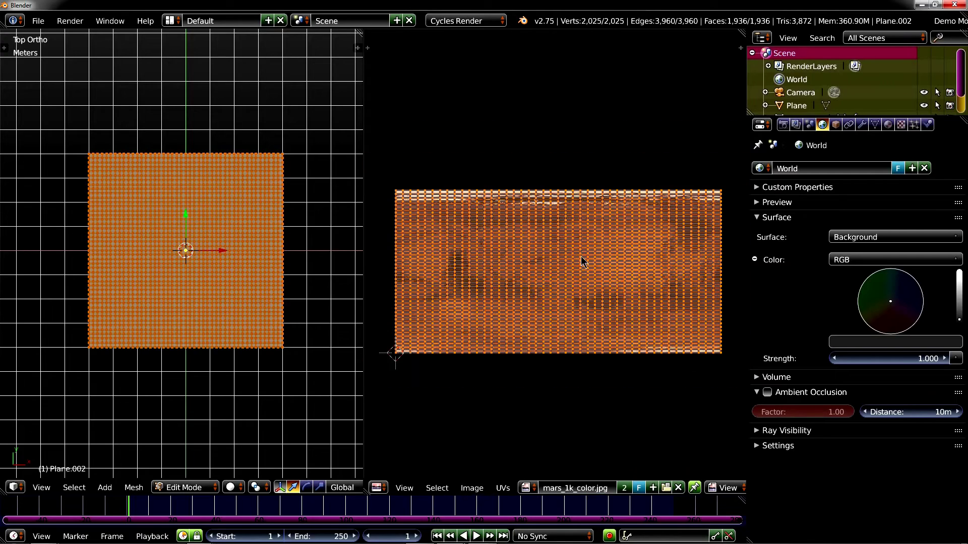
middle_click_drag(161, 221, 181, 266)
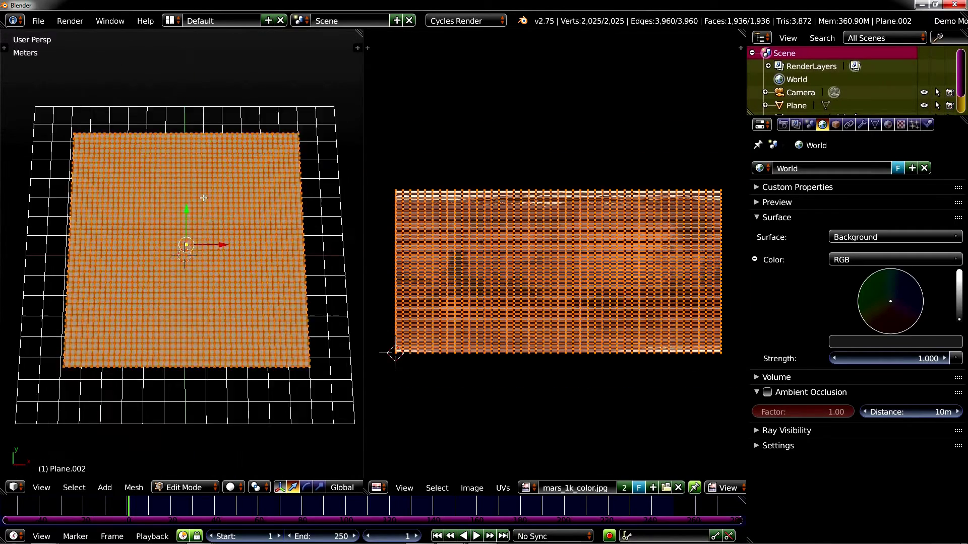
left_click_drag(364, 82, 686, 140)
middle_click_drag(672, 140, 471, 194)
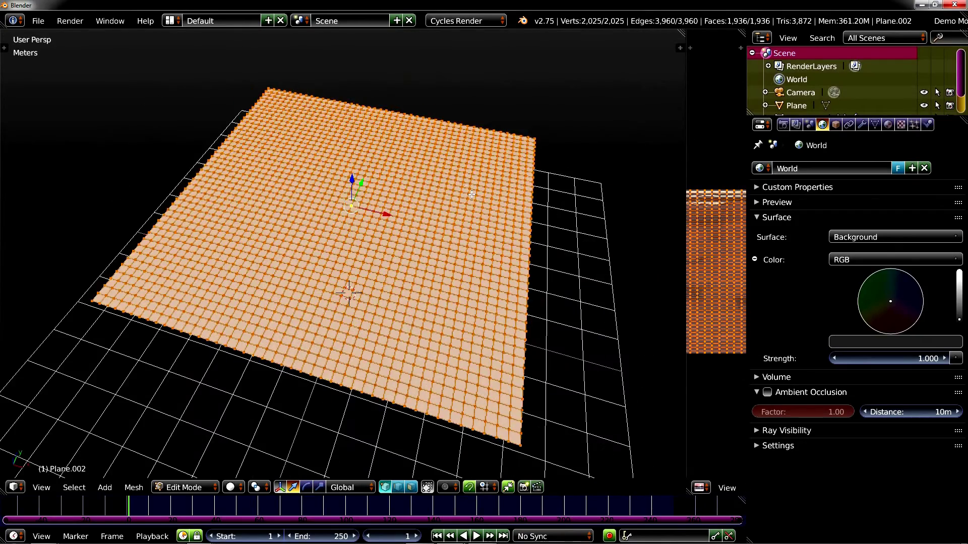
key("KP_3")
scroll(366, 225, "down", 1)
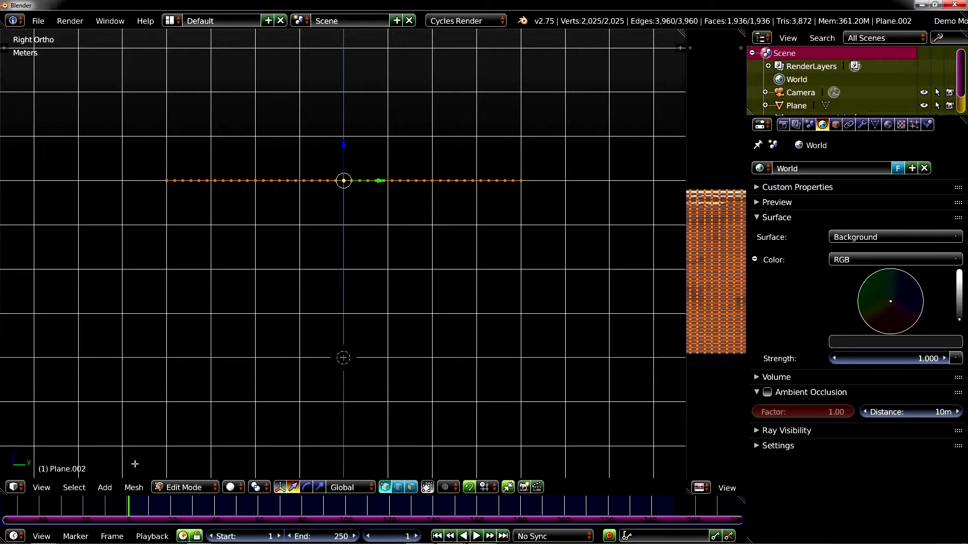
Warp the edge-on plane with a 180° Warp Angle, then view the arc in Front Ortho
left_click(134, 488)
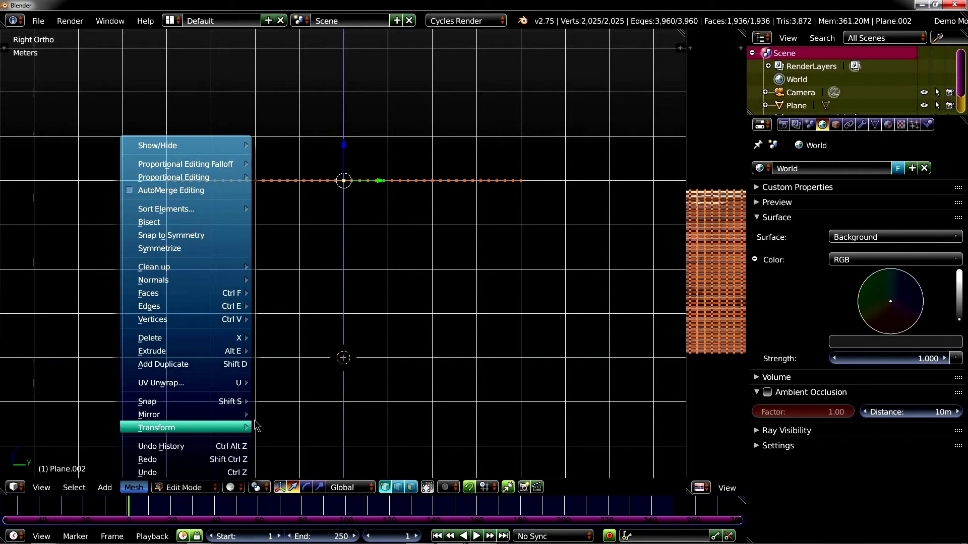
mouse_move(156, 428)
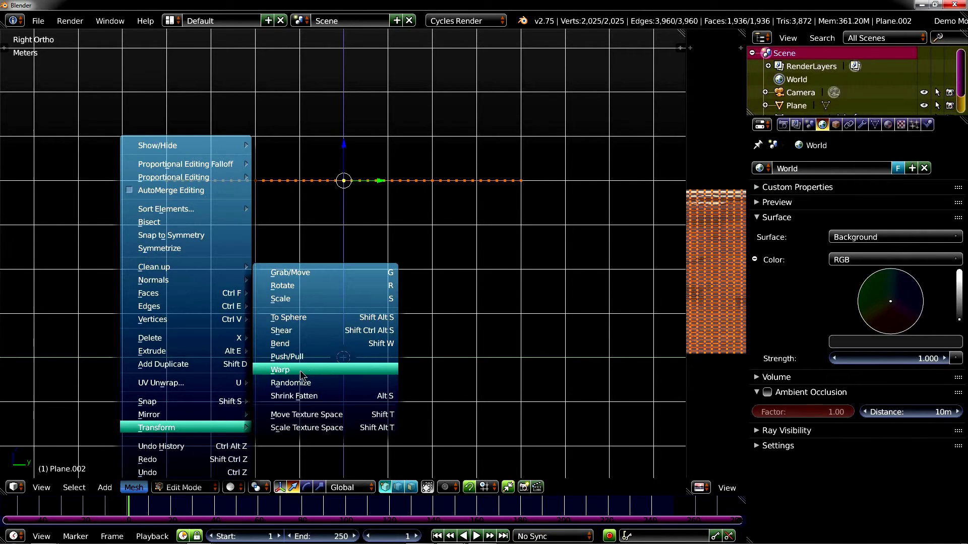
left_click(310, 370)
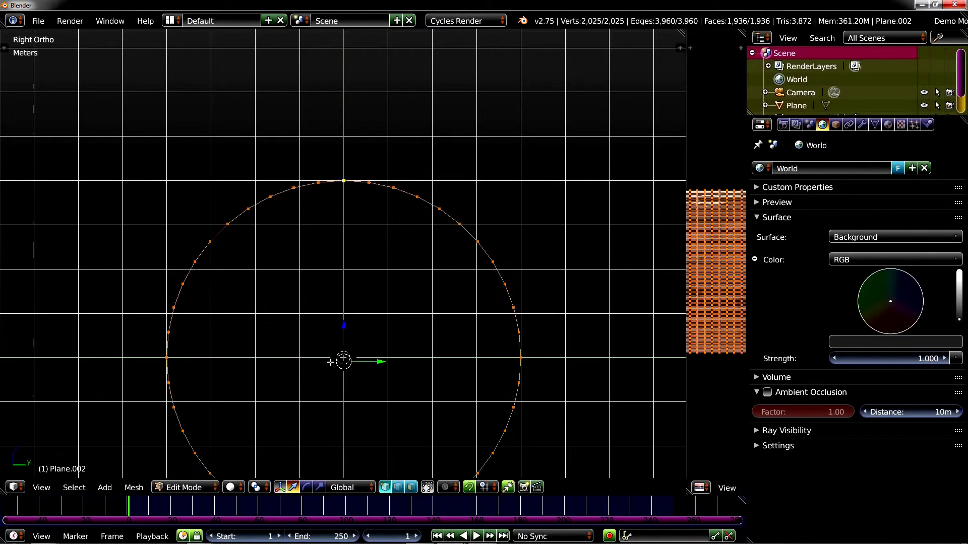
scroll(330, 362, "down", 1)
key("t")
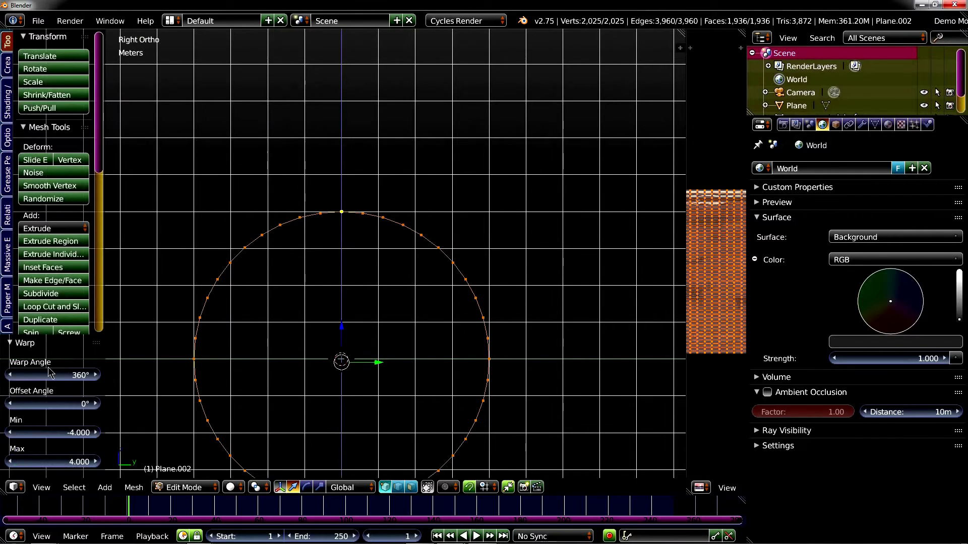
left_click(55, 374)
type("180")
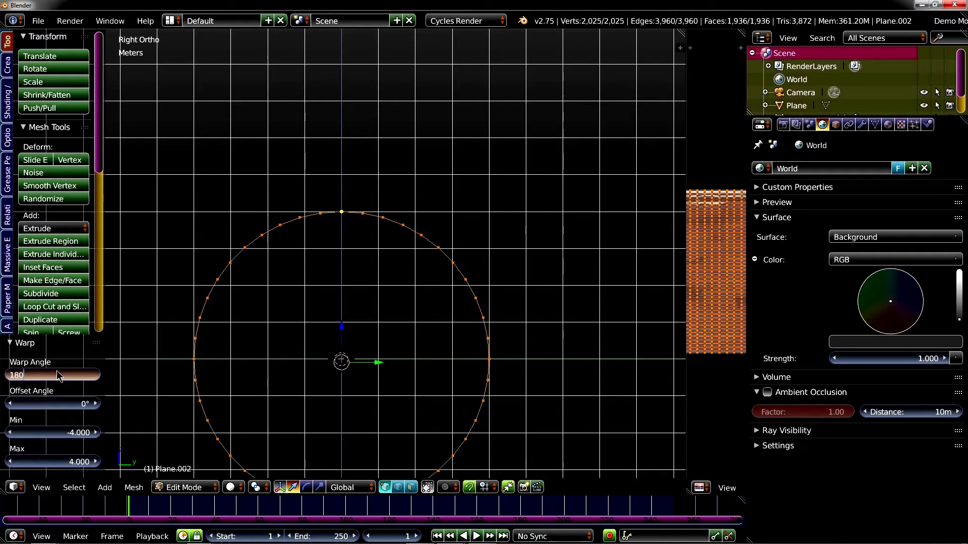
type("0°")
key("Return")
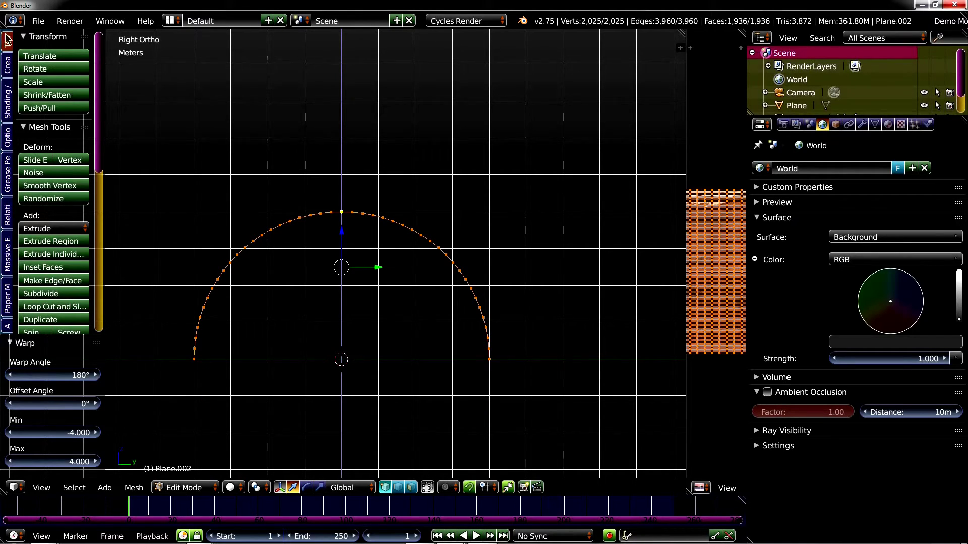
key("KP_1")
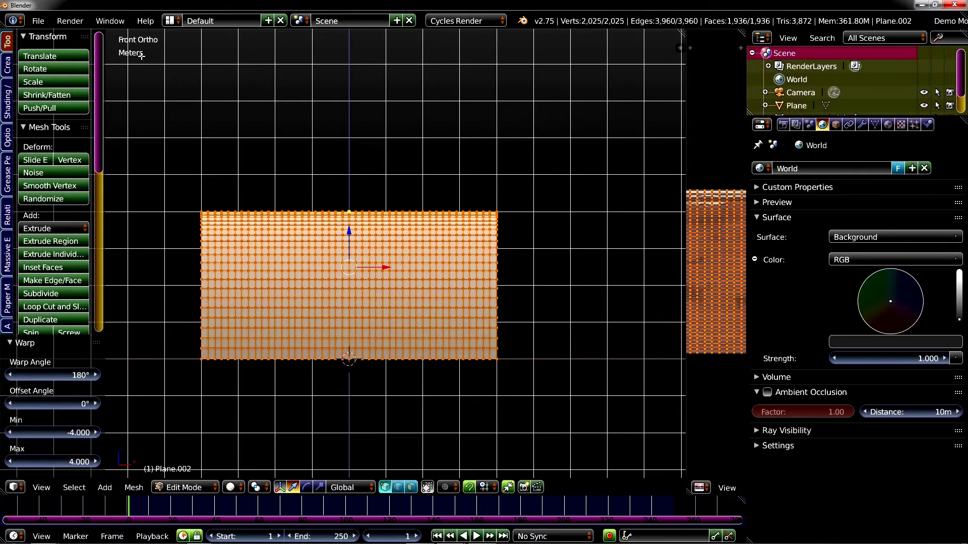
Warp the grid again with a 360° Warp Angle, then orbit around the resulting sphere
left_click(134, 488)
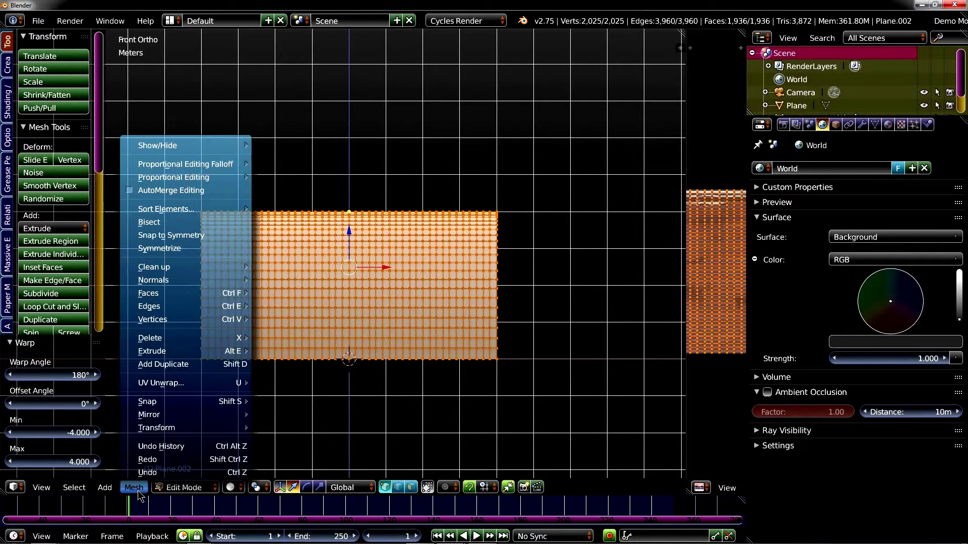
mouse_move(156, 428)
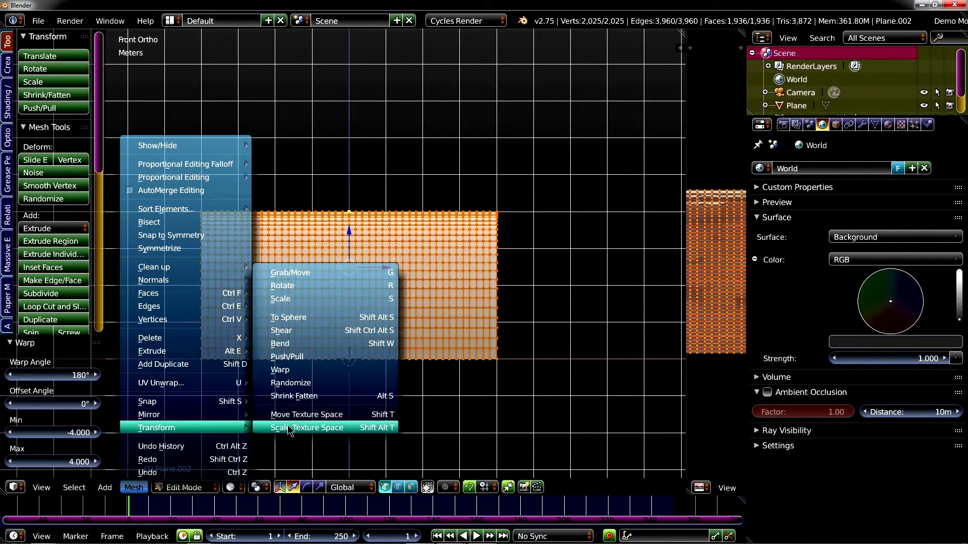
left_click(279, 370)
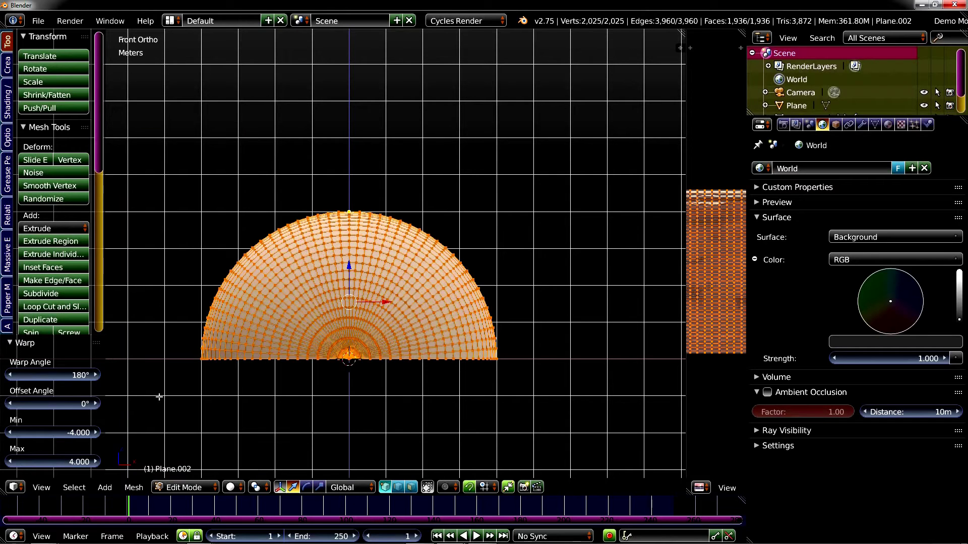
left_click(54, 373)
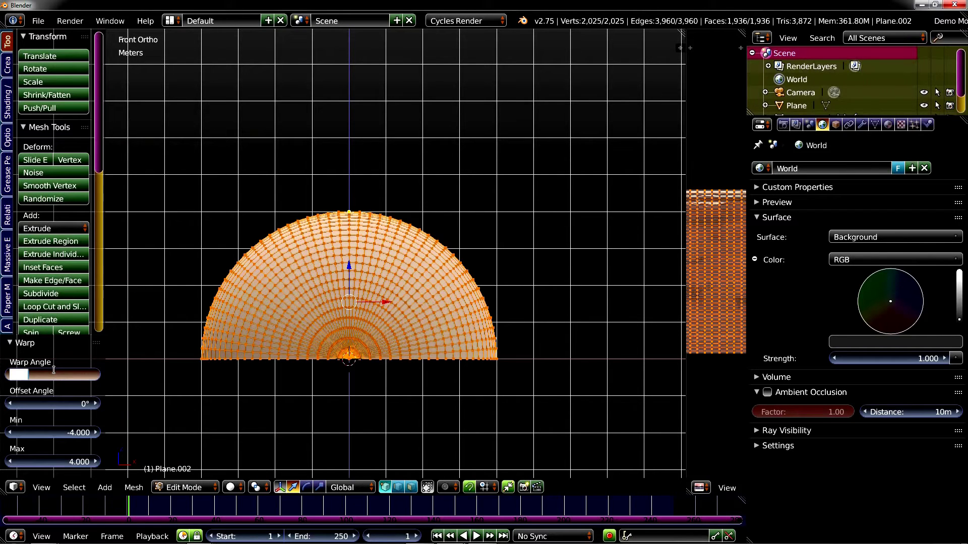
type("360")
key("Return")
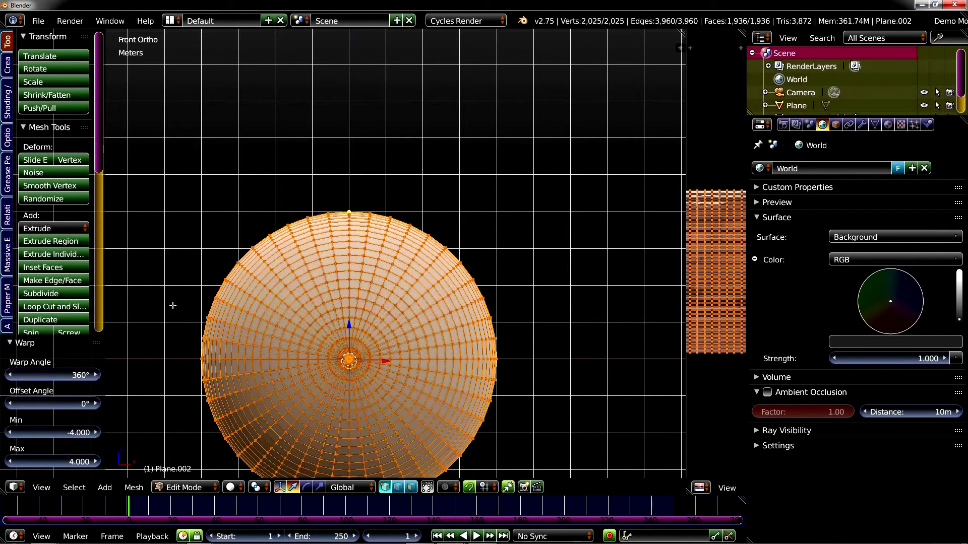
key("t")
scroll(326, 297, "down", 5)
mouse_move(326, 297)
middle_mouse_down()
mouse_move(356, 348)
mouse_move(341, 338)
middle_mouse_up()
scroll(357, 349, "up", 3)
scroll(356, 347, "up", 2)
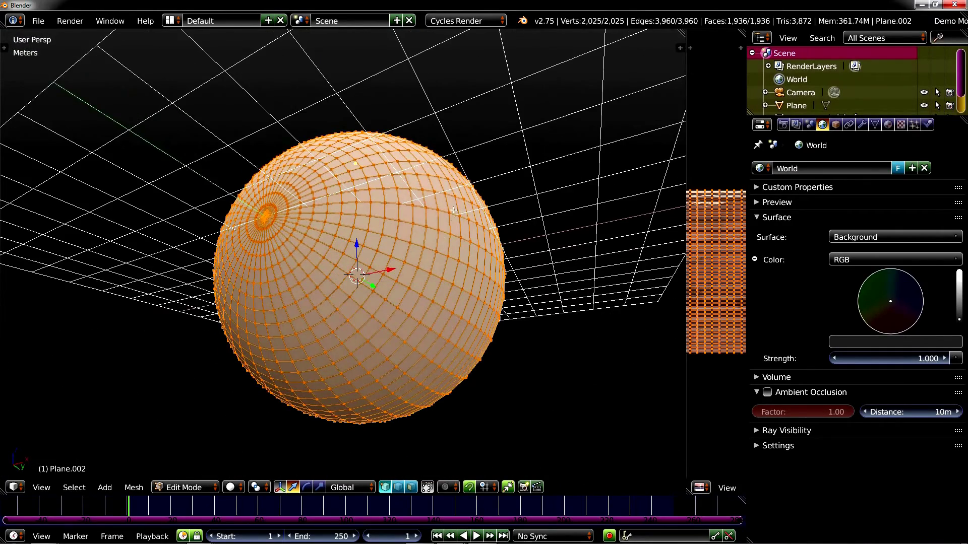
scroll(446, 210, "up", 2)
mouse_move(447, 210)
middle_mouse_down()
mouse_move(426, 280)
mouse_move(404, 266)
middle_mouse_up()
middle_click_drag(338, 283, 167, 284)
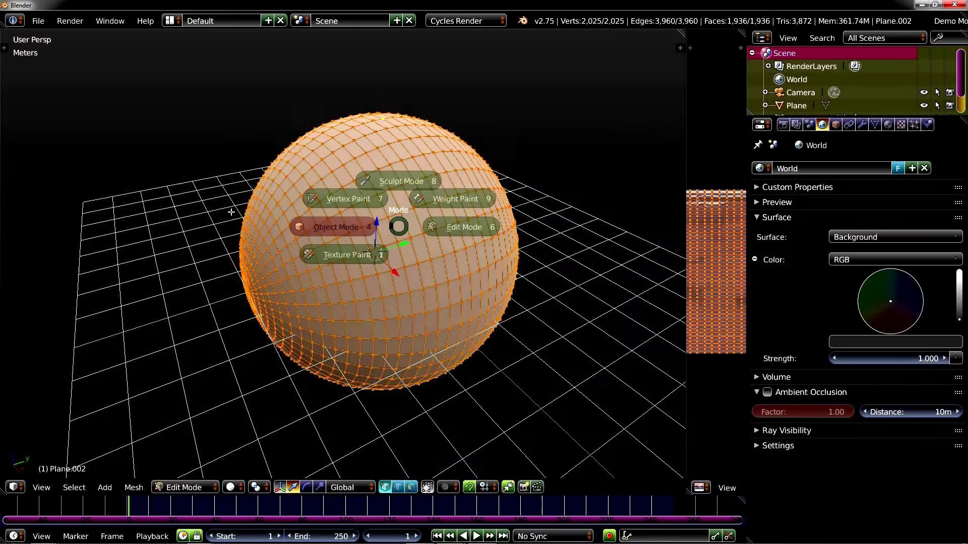
Return the sphere to Object Mode and change its viewport shading to solid
left_click(335, 224)
key("shift+z")
key("shift+z")
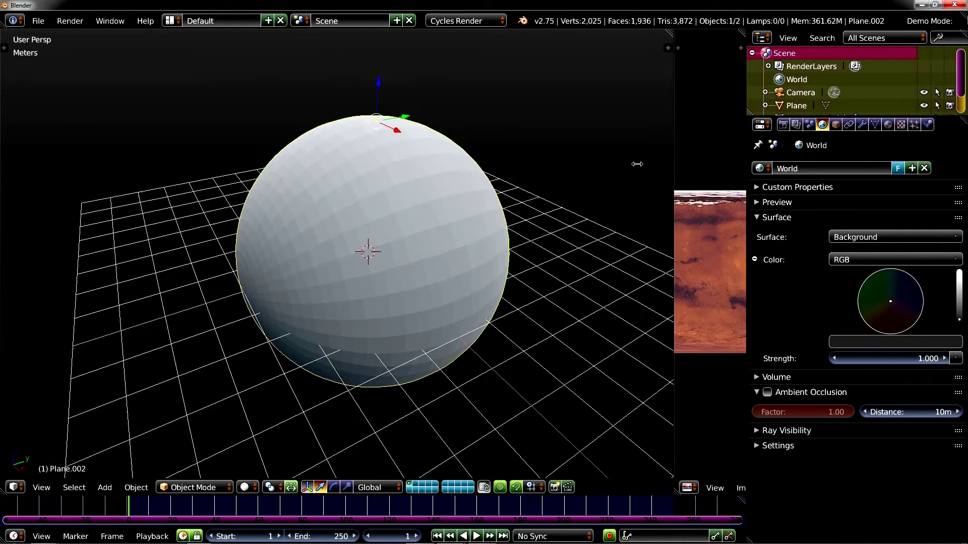
Widen and maximize the Mars map image editor, then turn it into a Node Editor
left_click_drag(685, 158, 548, 163)
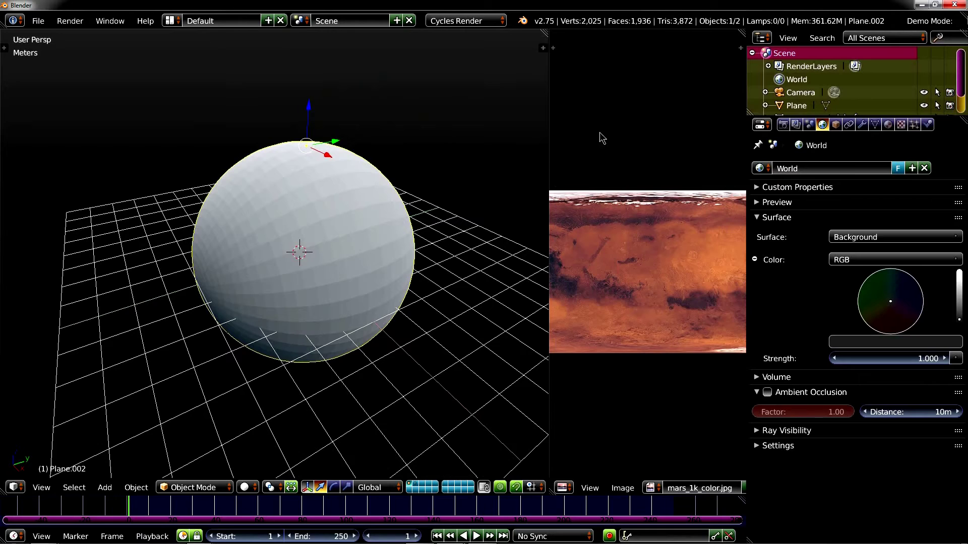
key("shift+space")
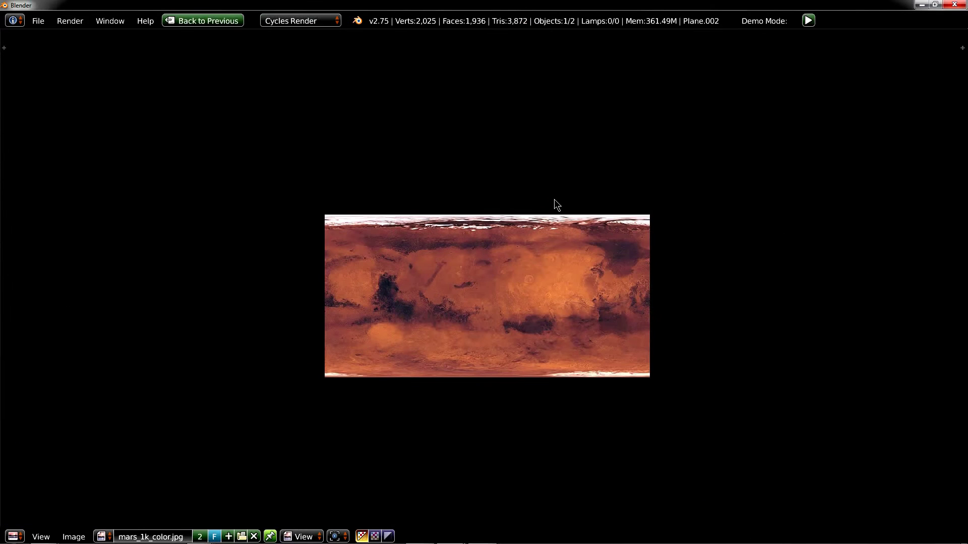
key("shift+F3")
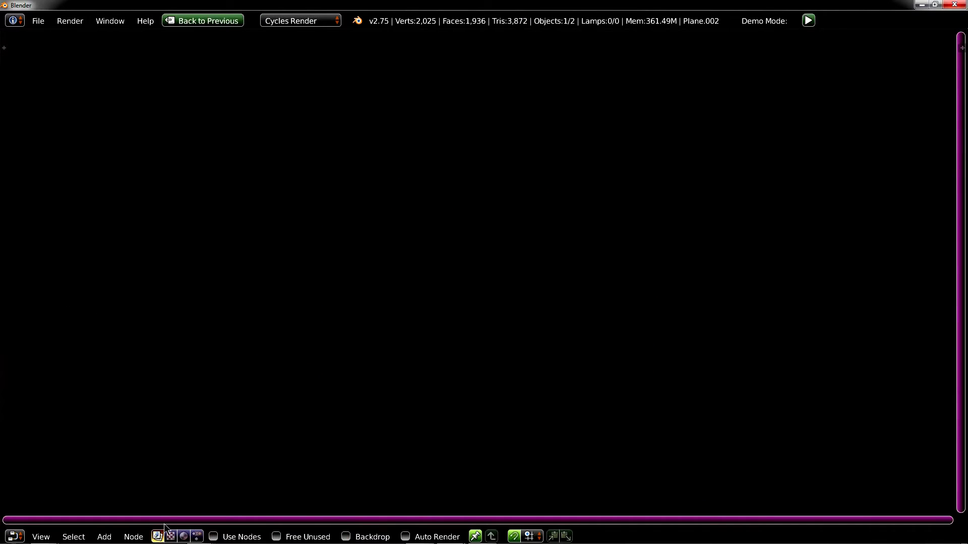
Create a new shader material with an Image Texture node wired into the Diffuse BSDF colour
left_click(185, 535)
left_click(325, 536)
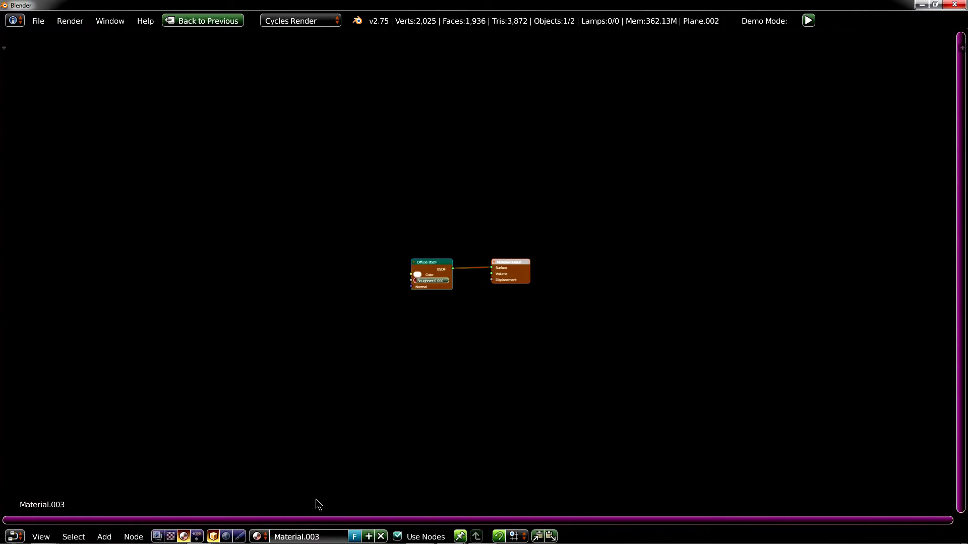
scroll(360, 272, "up", 2)
scroll(372, 274, "up", 3)
key("shift+a")
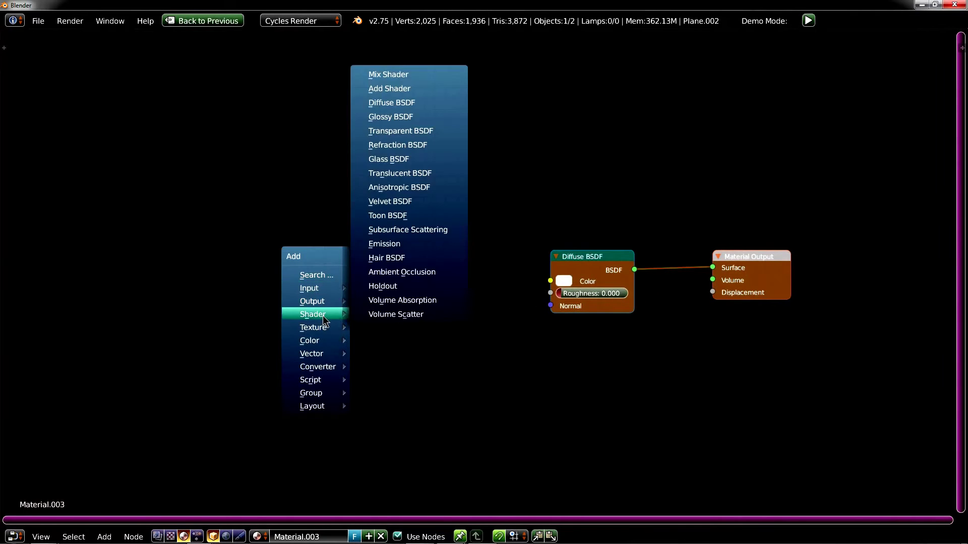
left_click(405, 358)
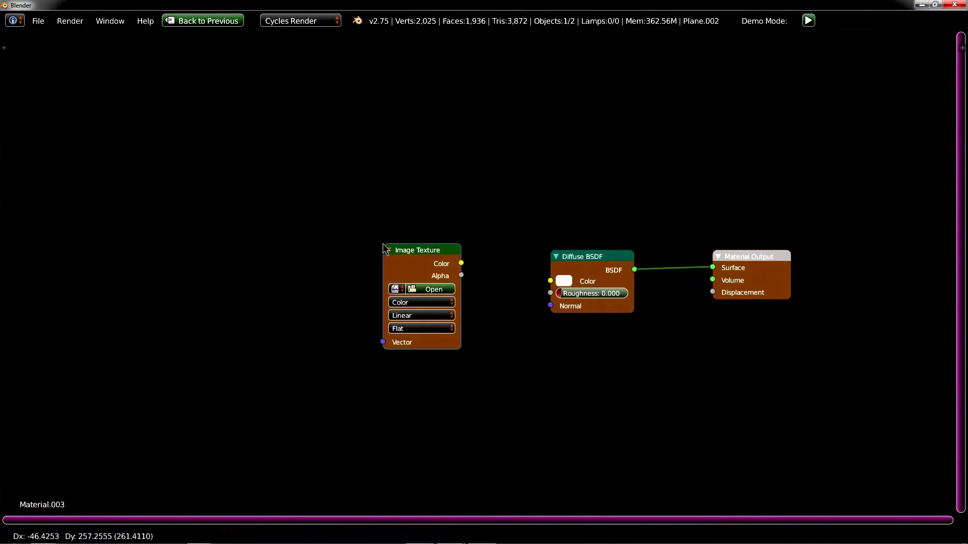
left_click(384, 244)
left_click_drag(461, 263, 551, 282)
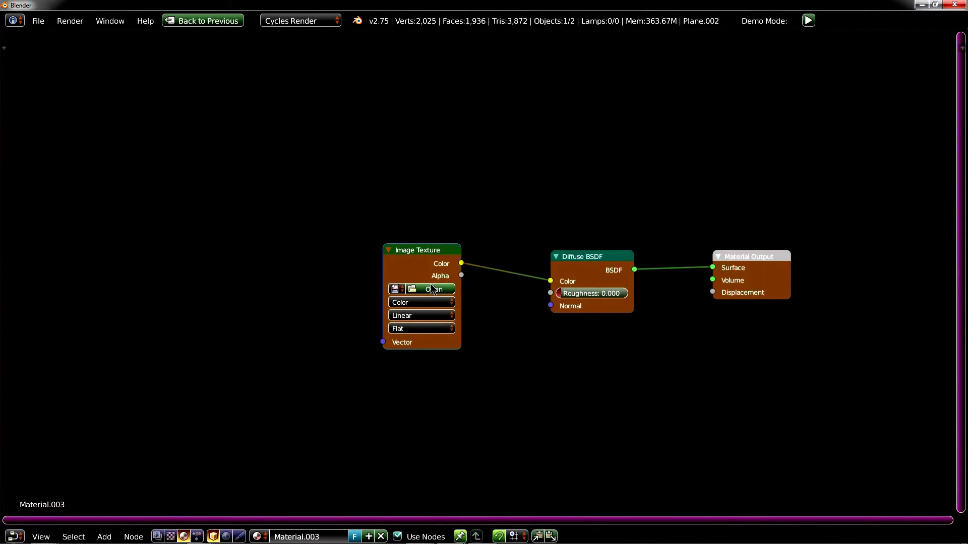
left_click(398, 289)
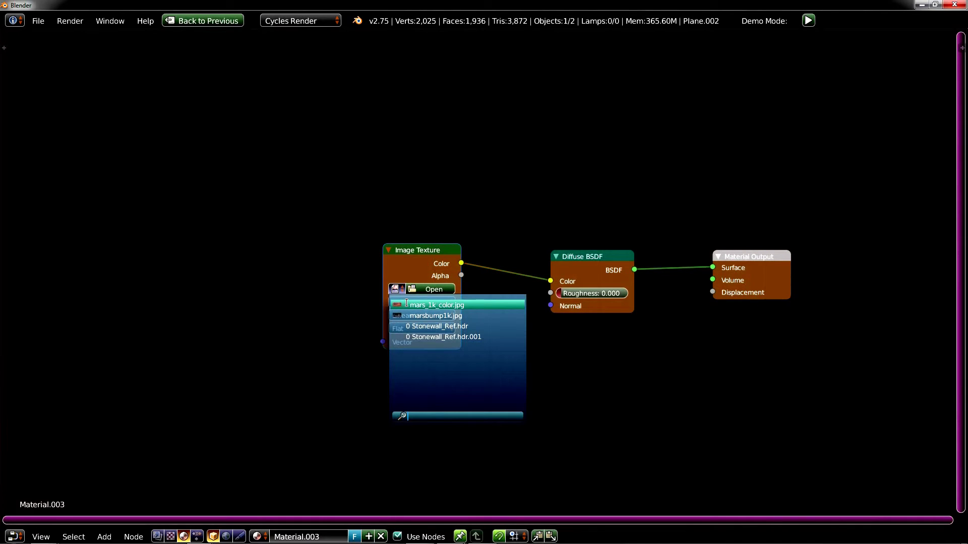
Load mars_1k_color.jpg into the image node, restore the layout, and shade the sphere smooth
left_click(409, 305)
key("ctrl+Up")
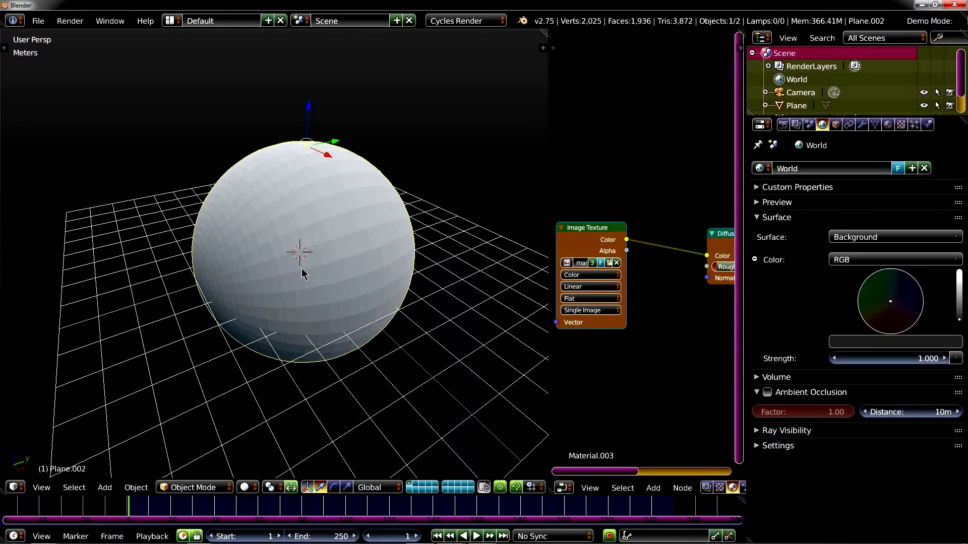
key("shift+z")
key("z")
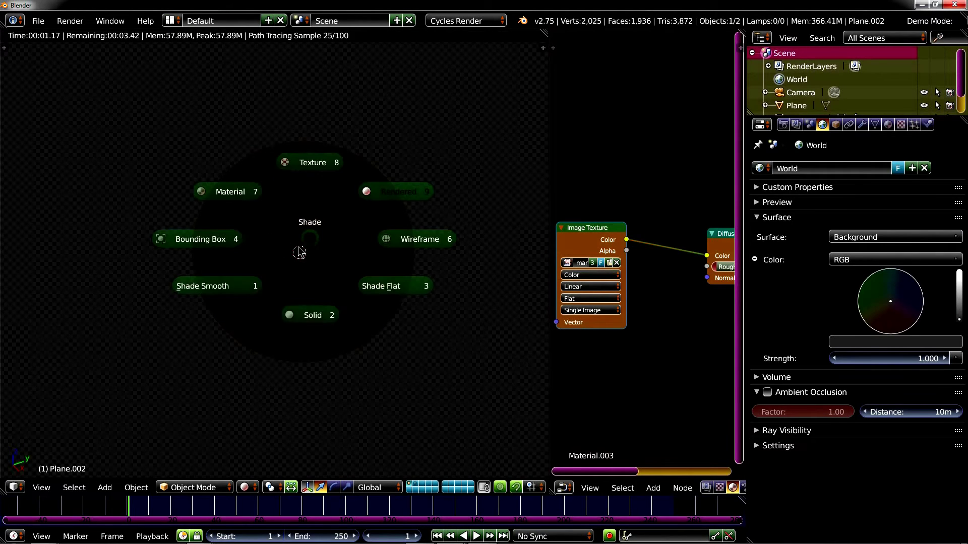
left_click(245, 283)
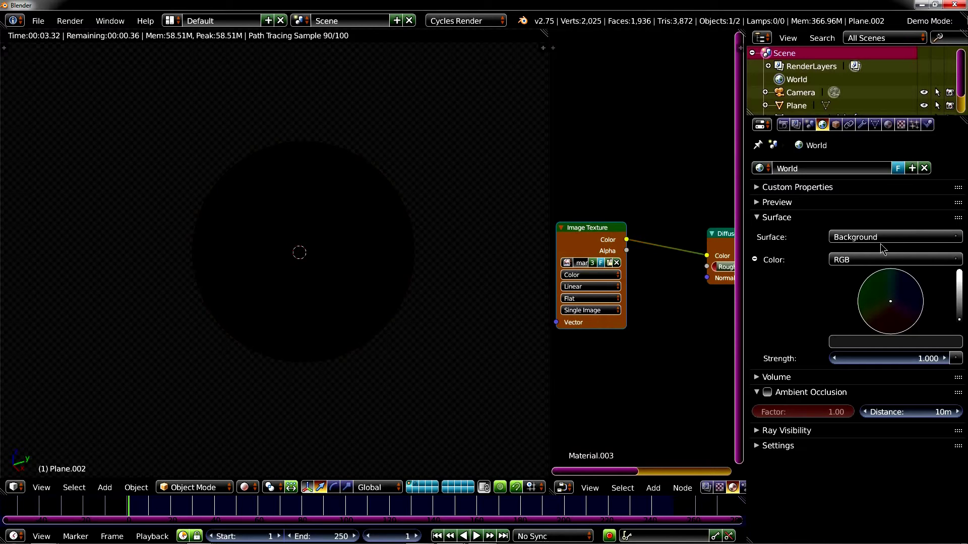
Set the World colour to an Environment Texture using Stonewall_Ref.hdr, then return to solid view
left_click(848, 260)
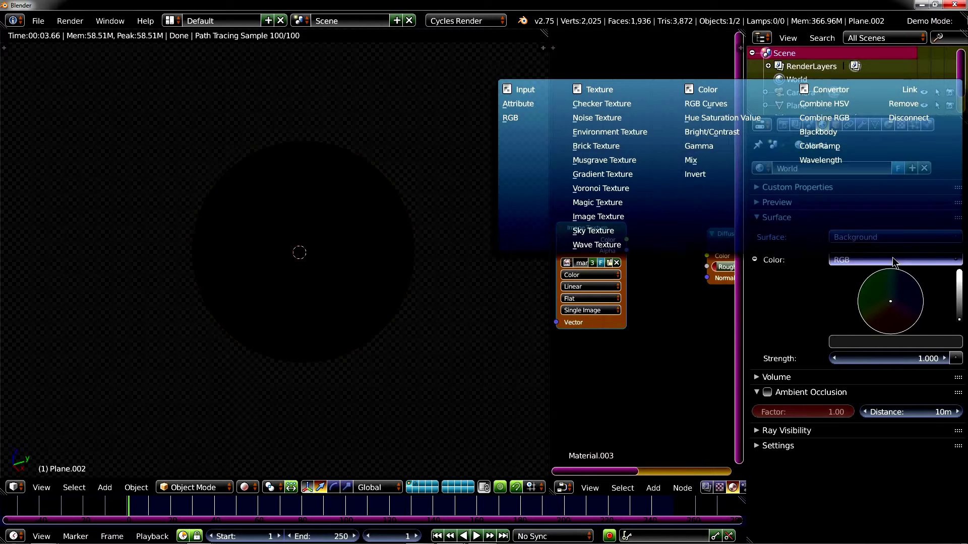
left_click(639, 132)
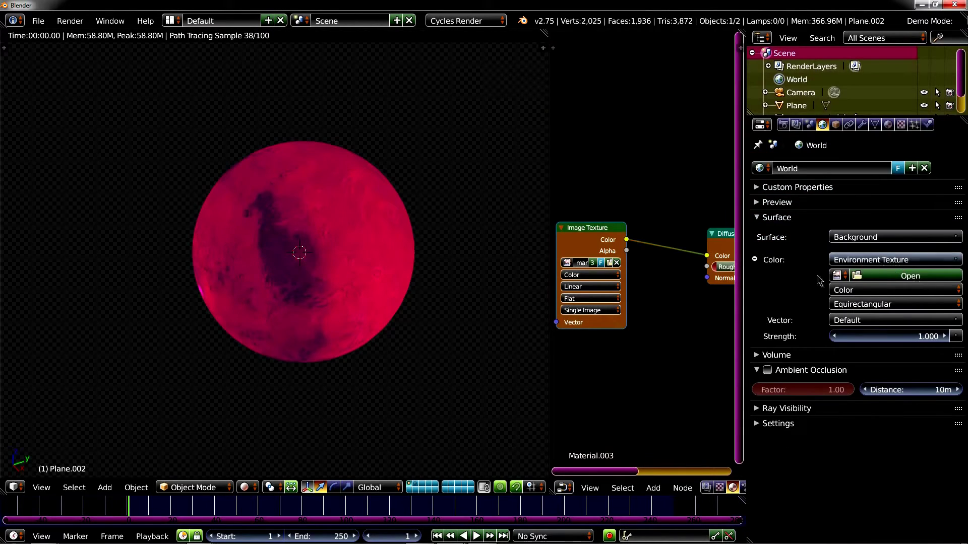
left_click(836, 276)
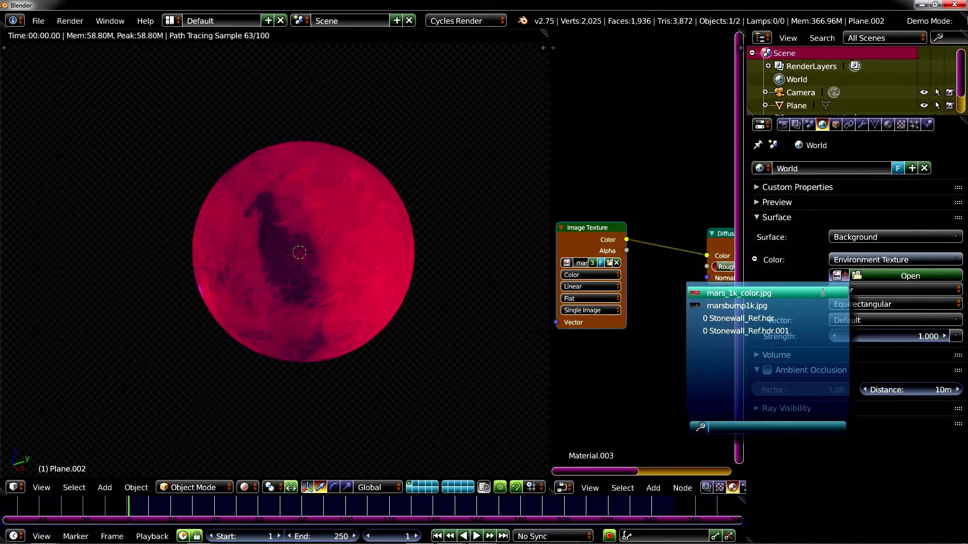
left_click(789, 332)
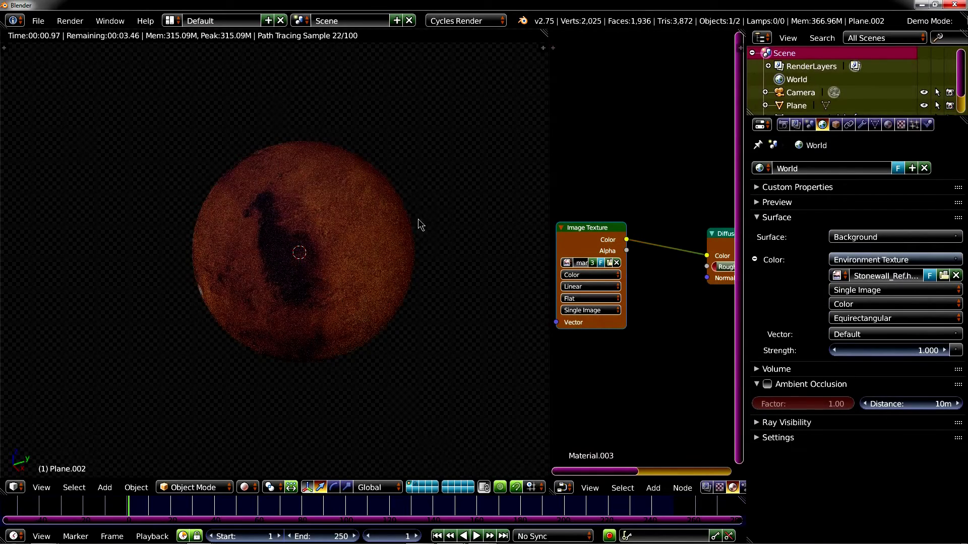
mouse_move(358, 215)
middle_mouse_down()
mouse_move(305, 208)
mouse_move(466, 306)
mouse_move(391, 280)
middle_mouse_up()
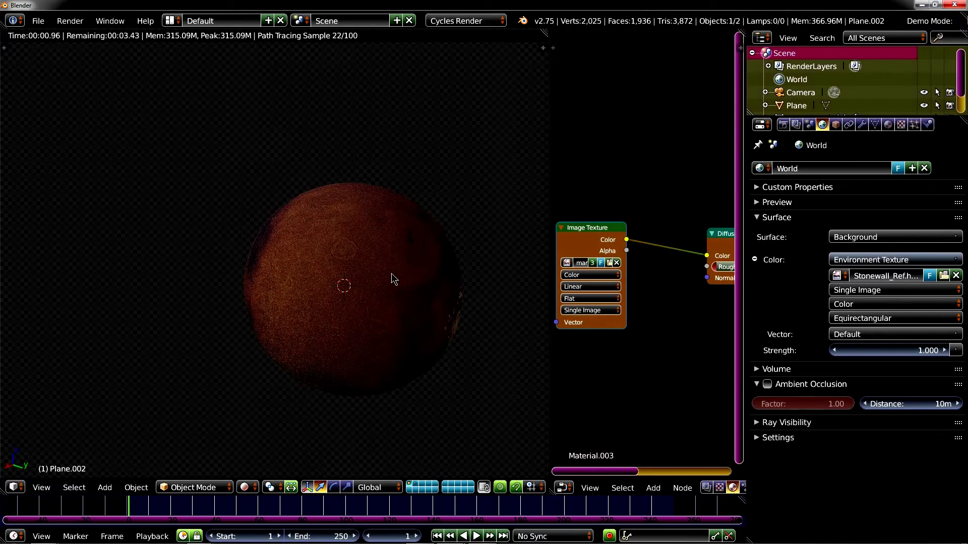
key("shift+z")
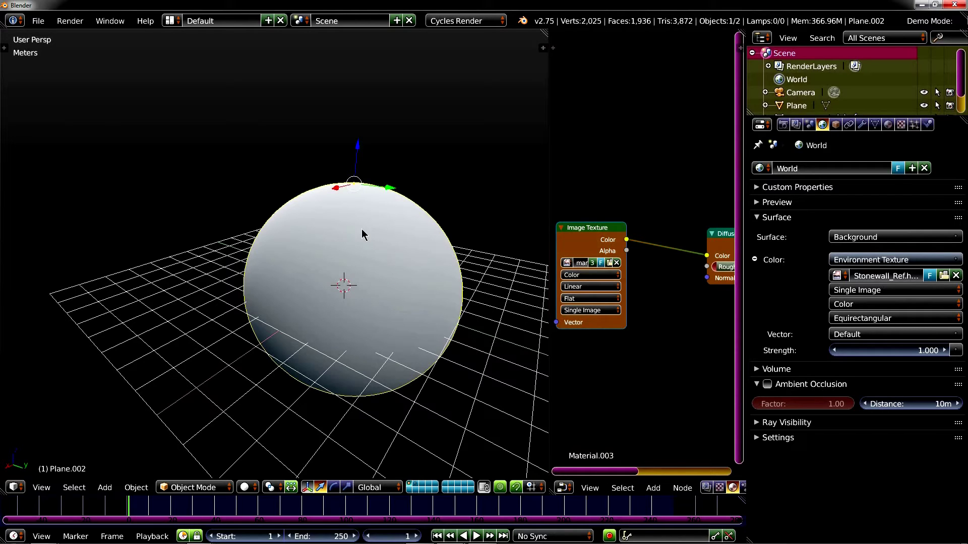
Set the sphere's origin to the 3D cursor and rotate it 90° about X
key("t")
left_click(62, 196)
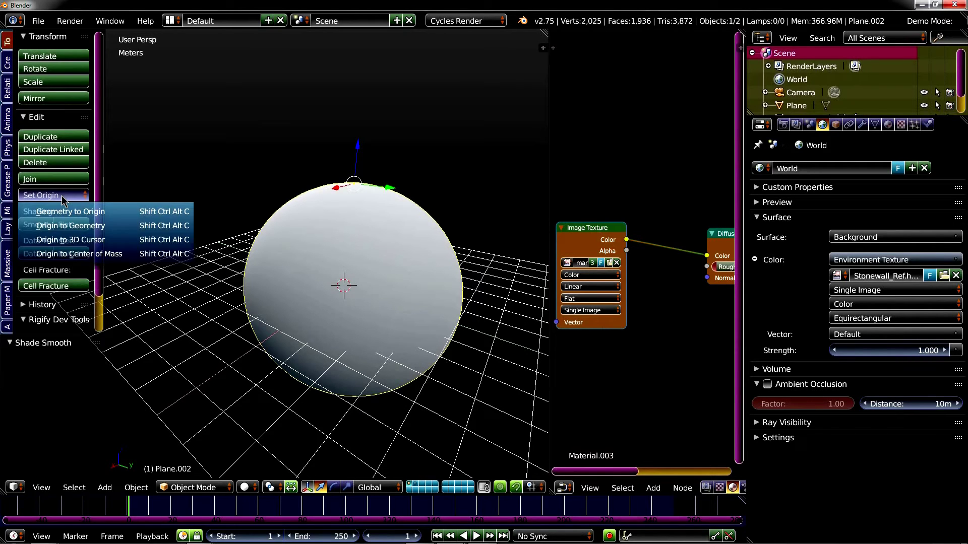
left_click(68, 239)
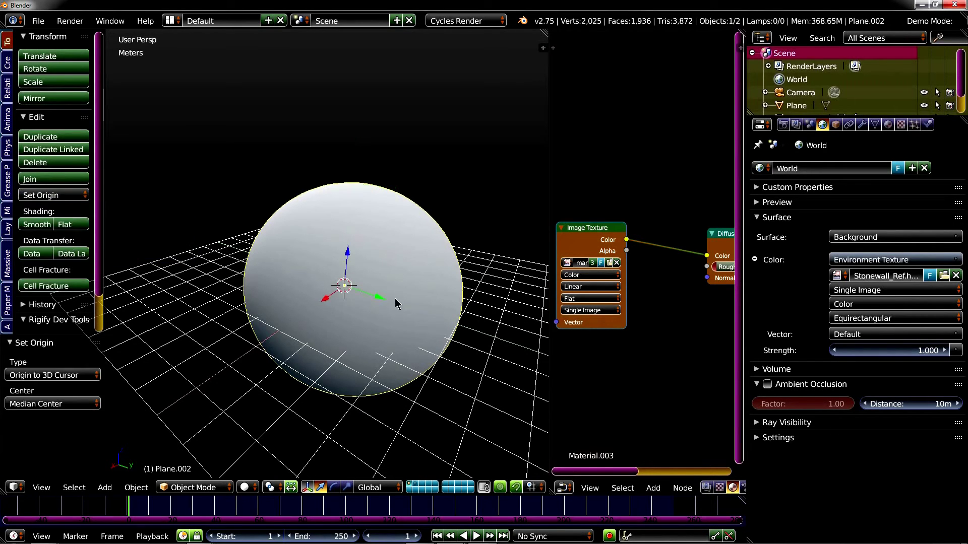
key("t")
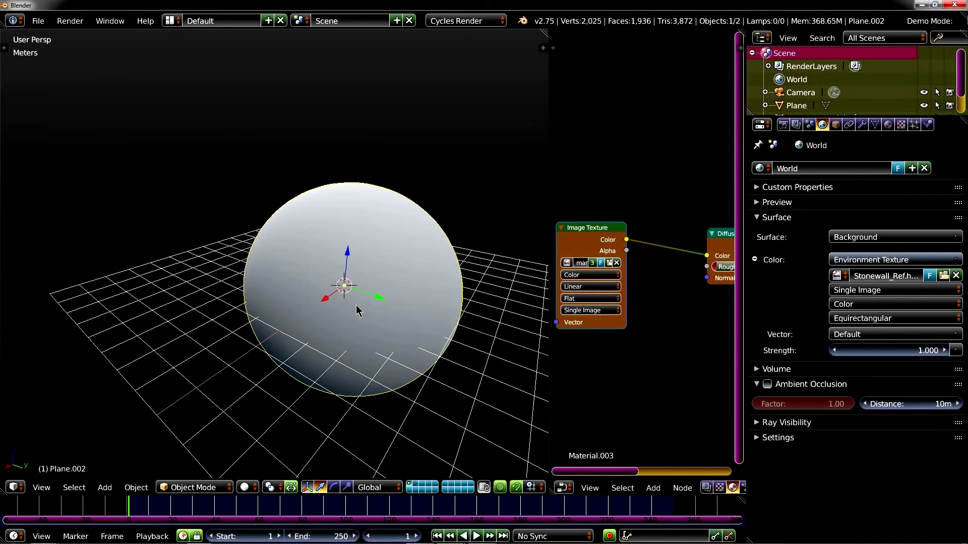
type("rx90")
key("Return")
Preview the Mars sphere rendered with the polar cap on top, then return to solid shading
key("shift+z")
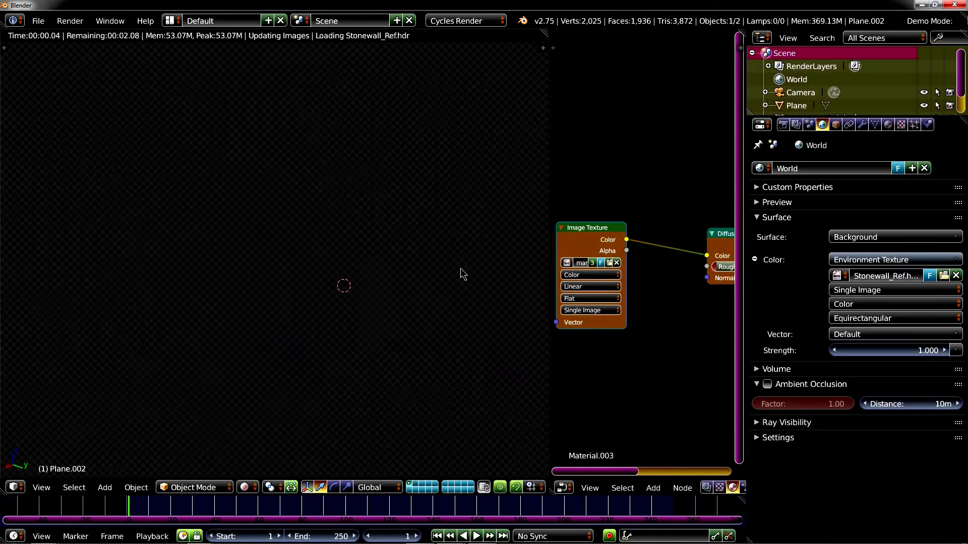
scroll(445, 214, "up", 3)
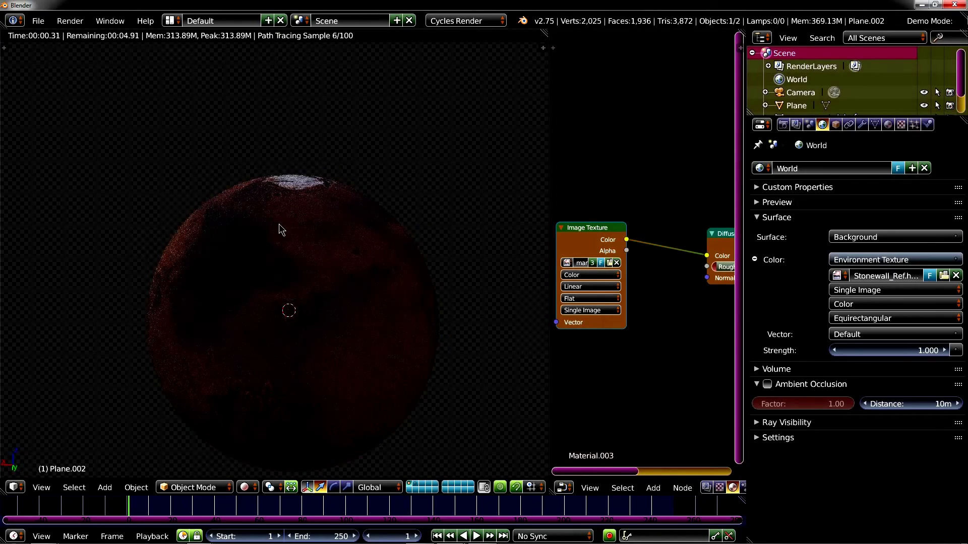
middle_click_drag(281, 227, 325, 234)
key("KP_Decimal")
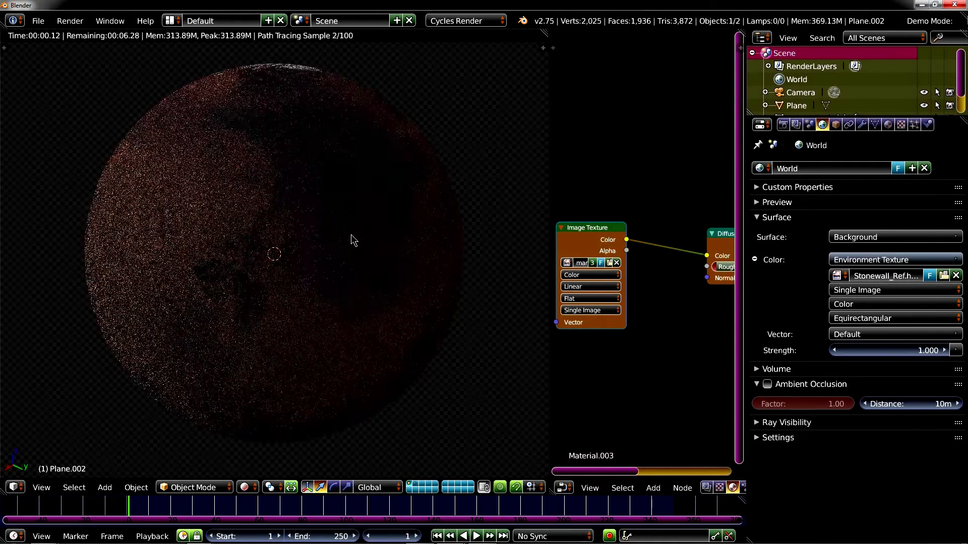
middle_click_drag(360, 115, 321, 168)
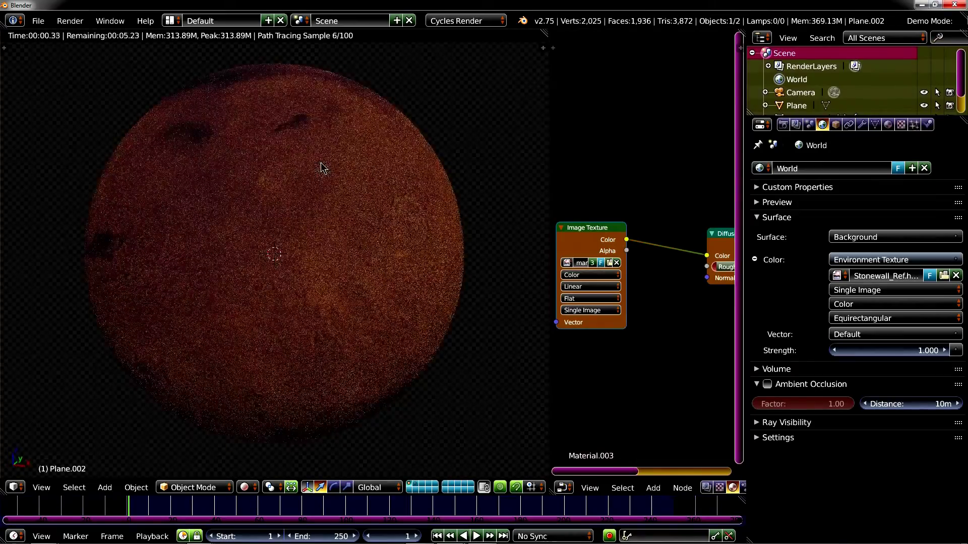
mouse_move(318, 166)
middle_mouse_down()
mouse_move(258, 196)
mouse_move(273, 173)
middle_mouse_up()
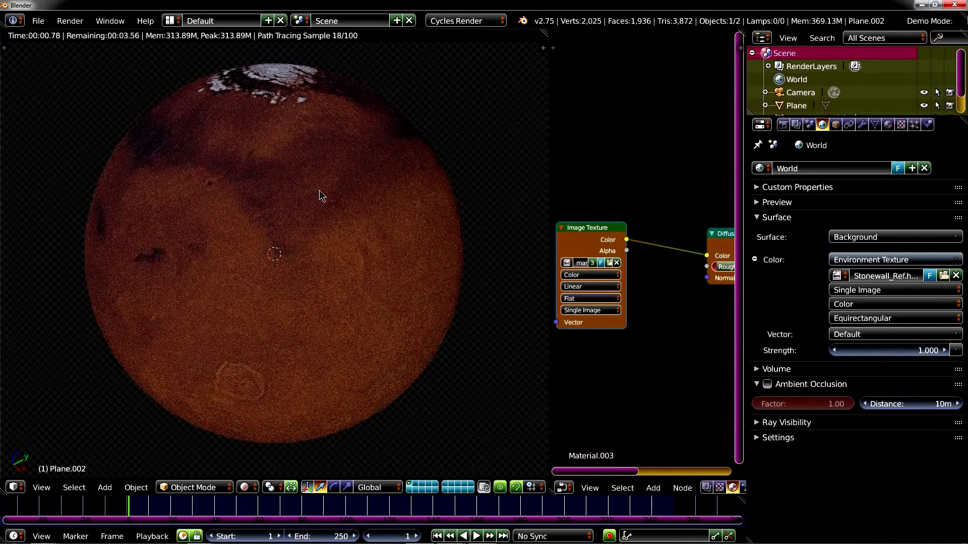
key("shift+z")
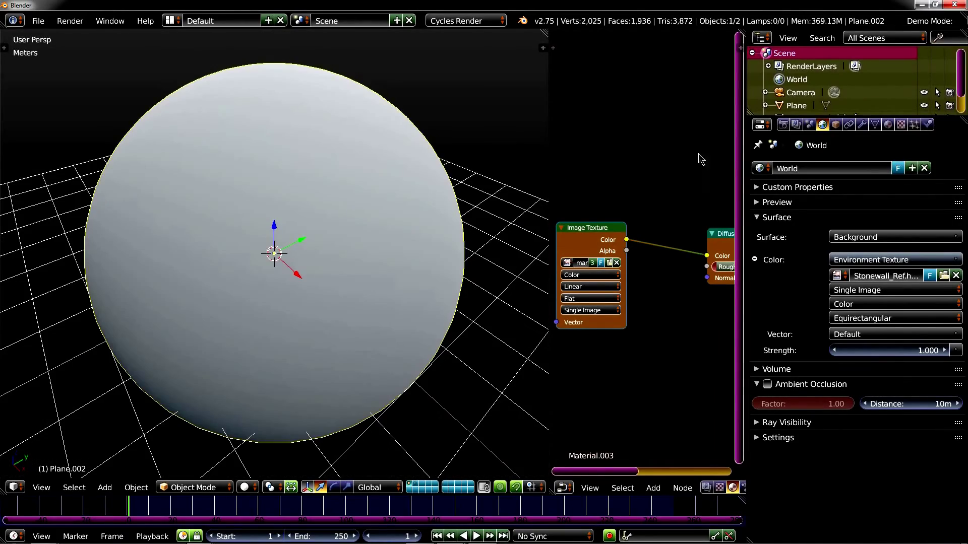
Add a level-4 Subdivision Surface modifier and a Displace modifier to the sphere
left_click(862, 124)
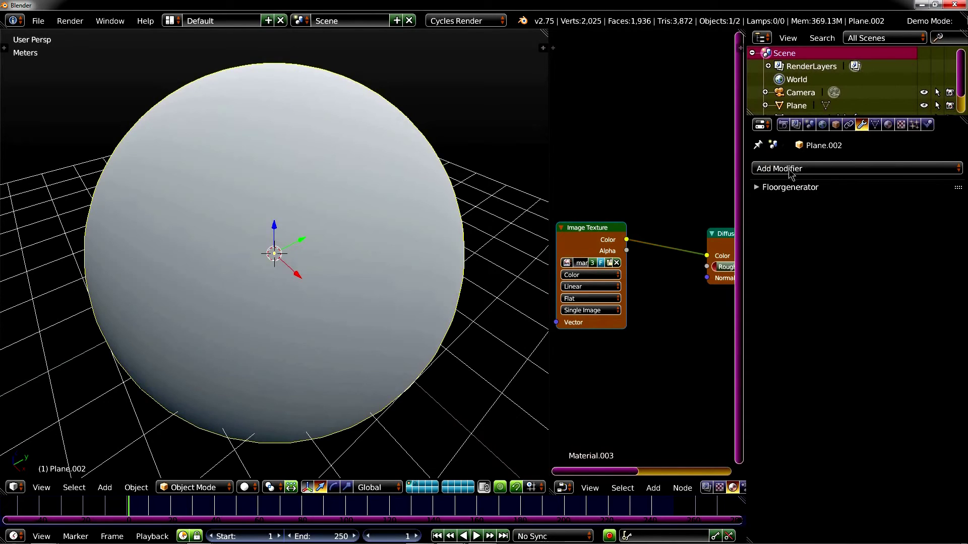
key("ctrl+3")
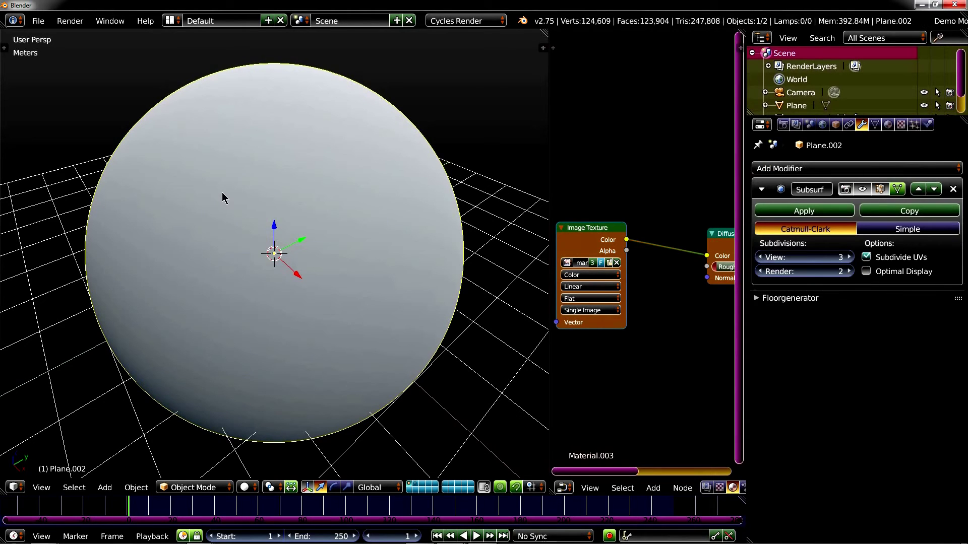
key("ctrl+4")
left_click(799, 170)
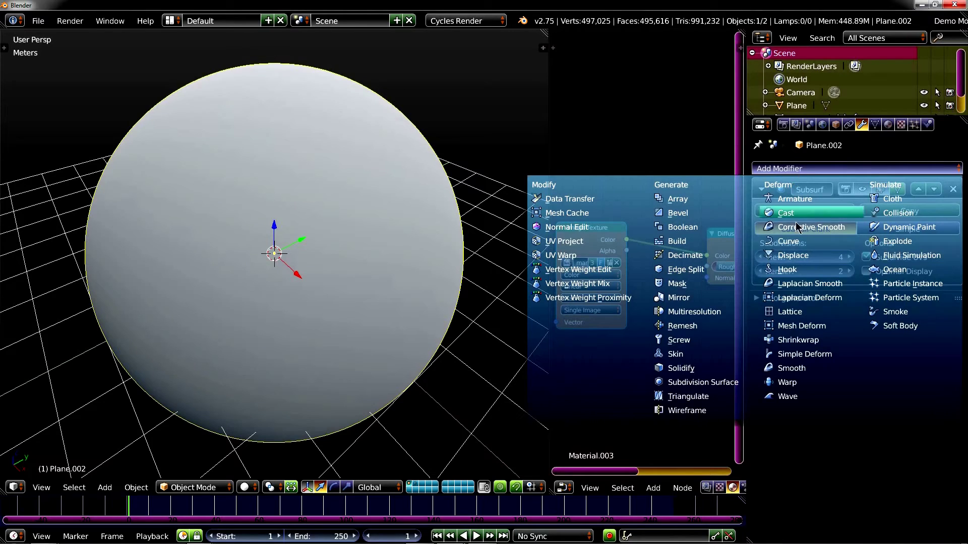
left_click(799, 261)
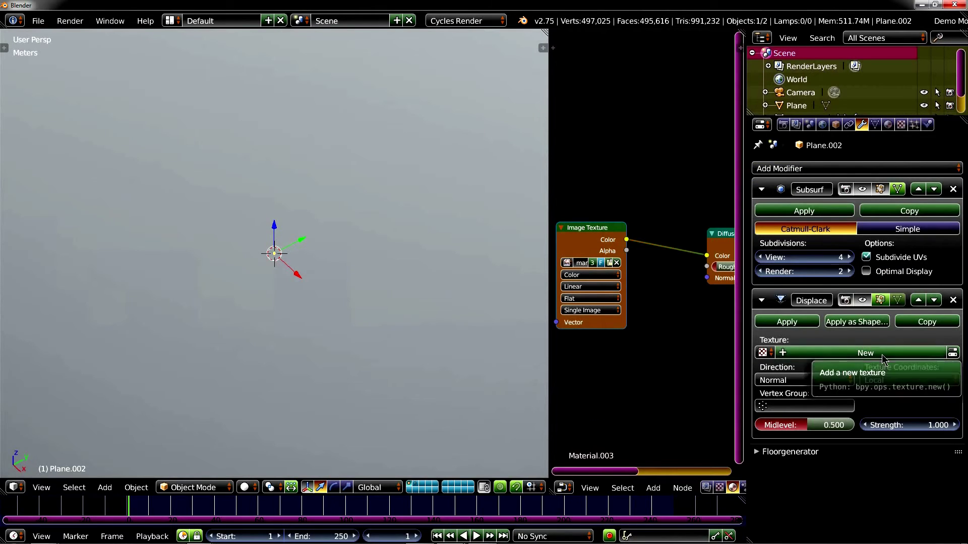
Create a new Displace texture and load marsbump1k.jpg from the planets folder into it
left_click(882, 359)
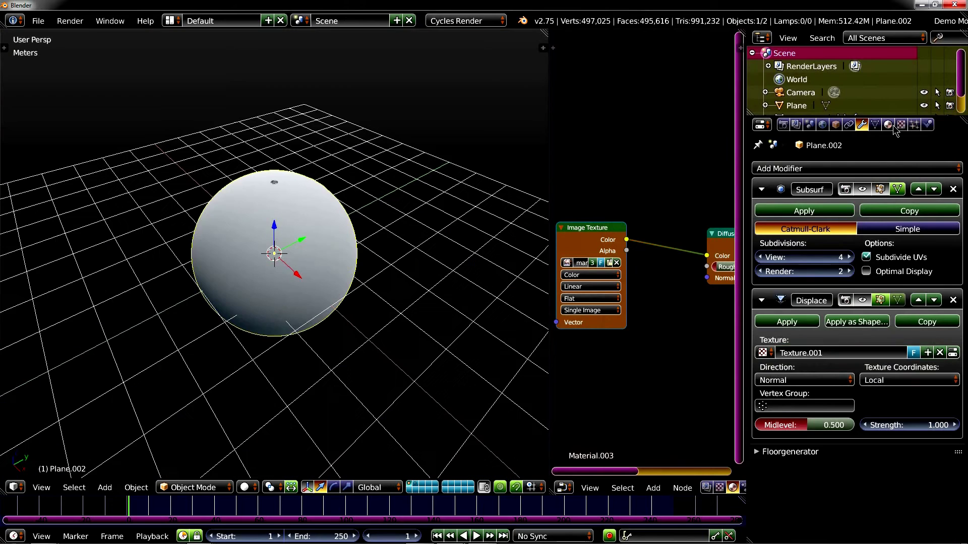
left_click(887, 125)
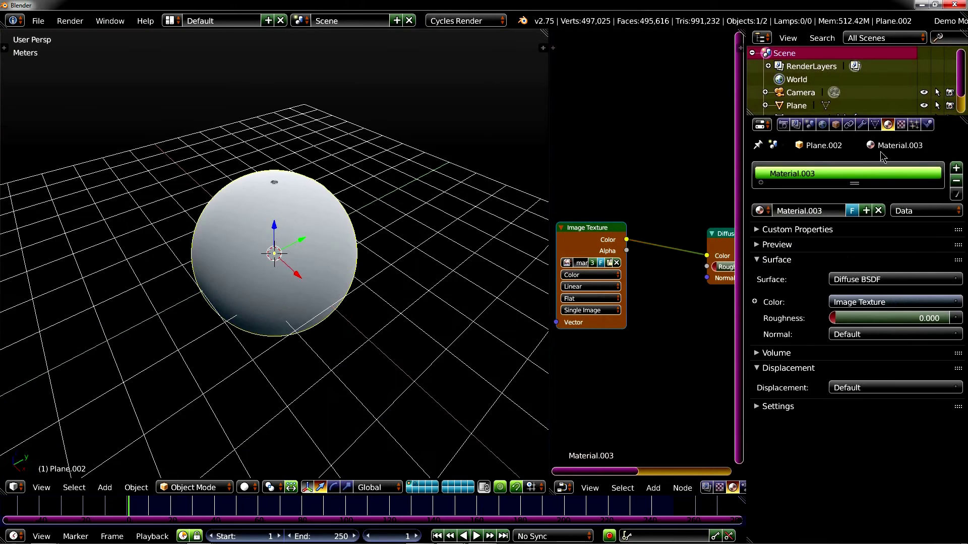
left_click(900, 125)
left_click(808, 170)
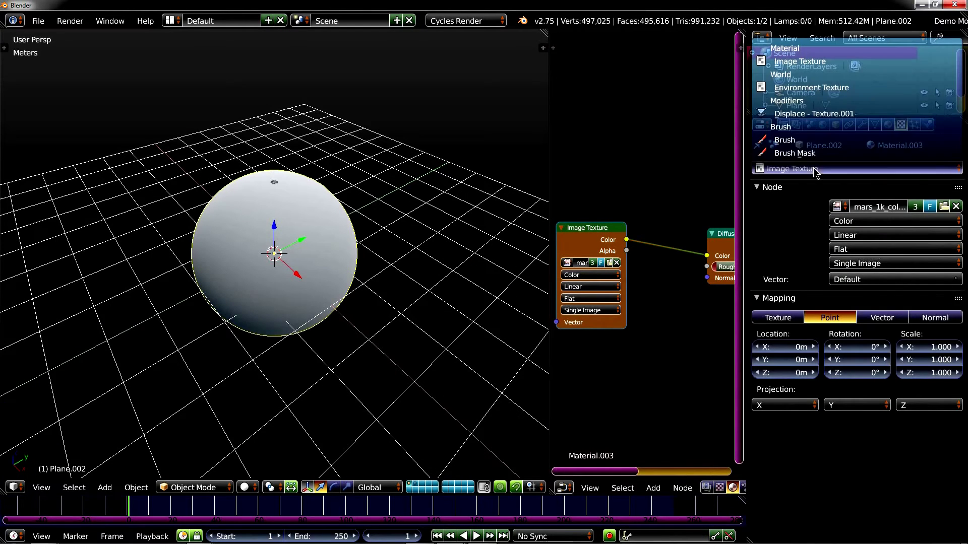
left_click(821, 117)
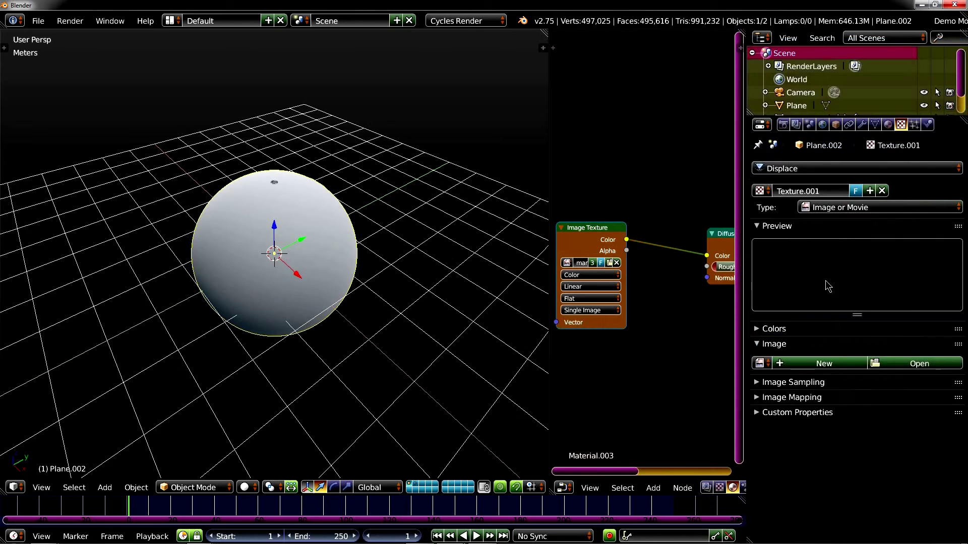
left_click(875, 364)
left_click(34, 203)
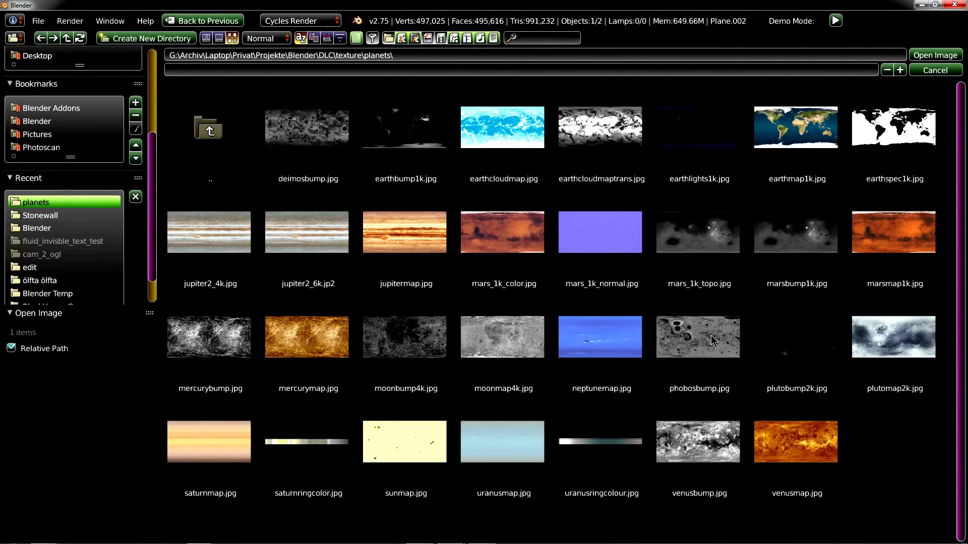
left_click(791, 236)
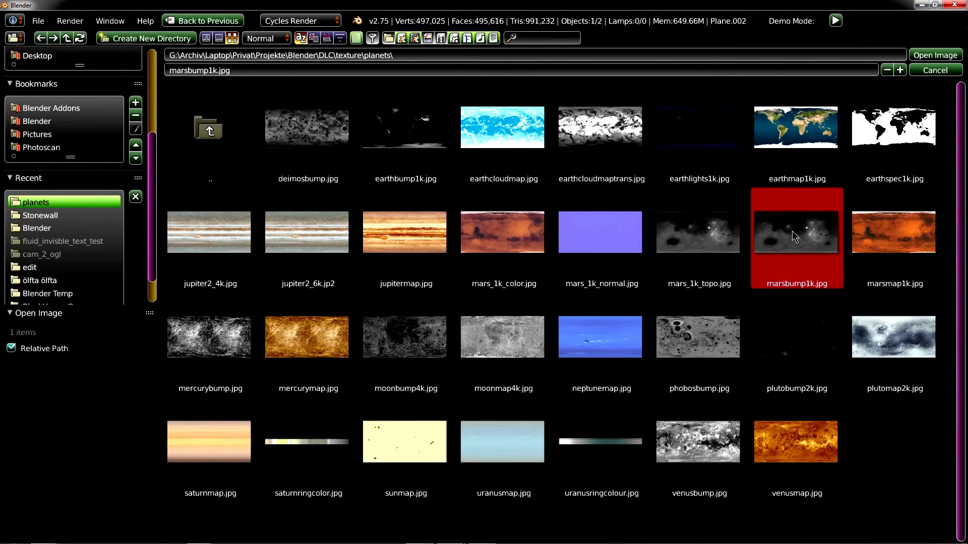
double_click(792, 231)
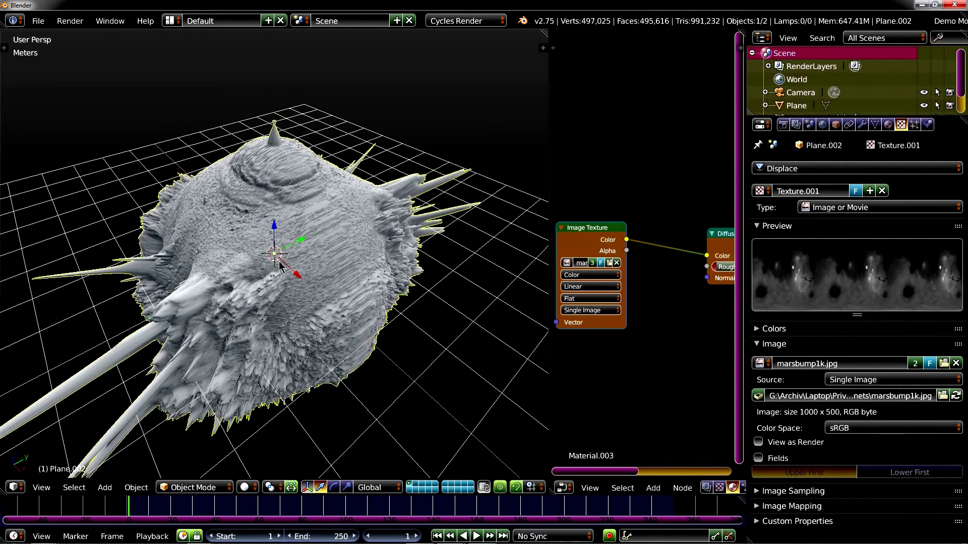
Set the Displace modifier to UV coordinates and strength 0.050, then inspect the relief
left_click(862, 124)
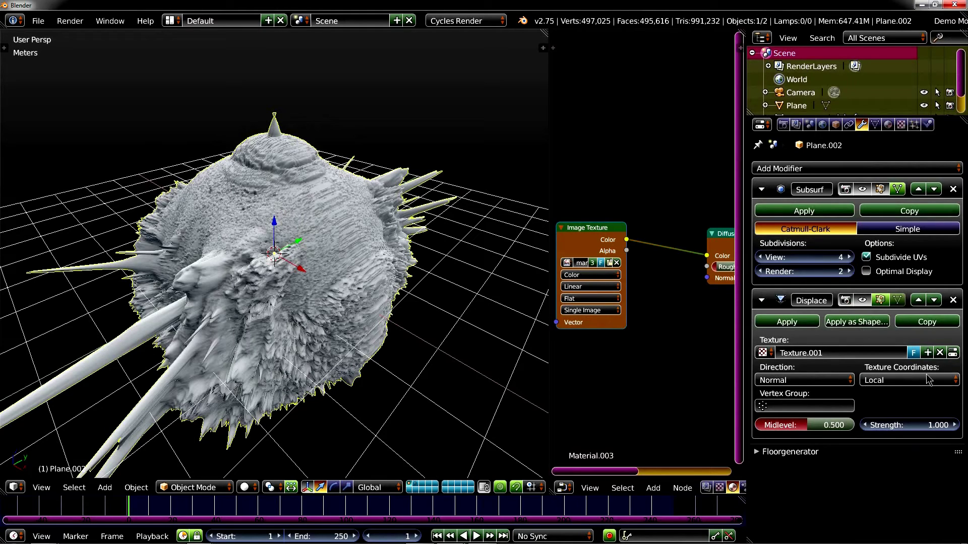
left_click(909, 383)
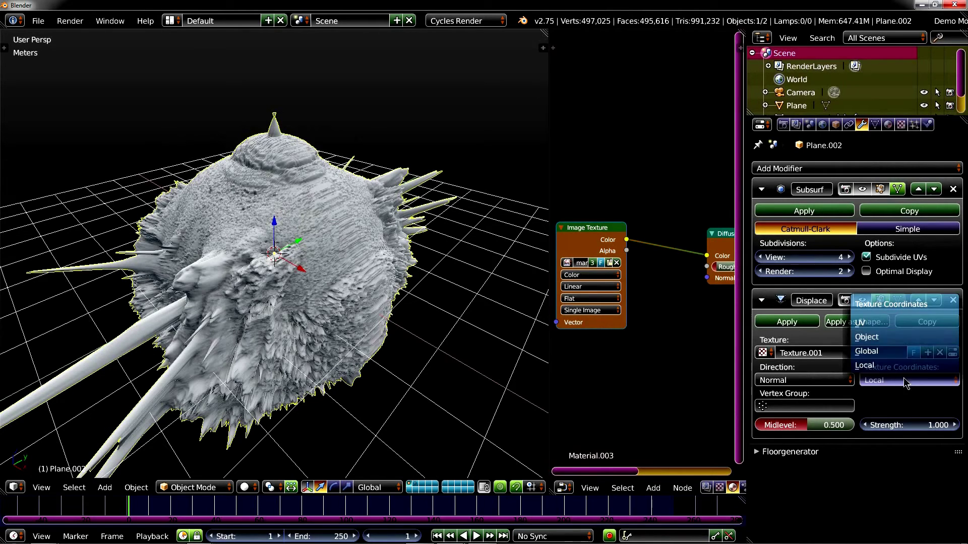
left_click(903, 425)
key("BackSpace")
type("05")
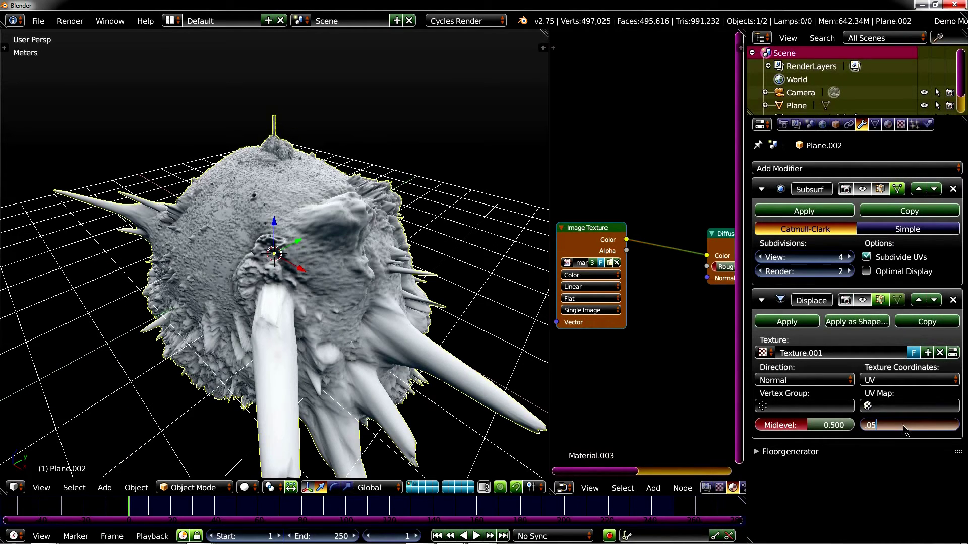
key("Return")
mouse_move(294, 284)
middle_mouse_down()
mouse_move(237, 242)
mouse_move(232, 266)
mouse_move(326, 255)
middle_mouse_up()
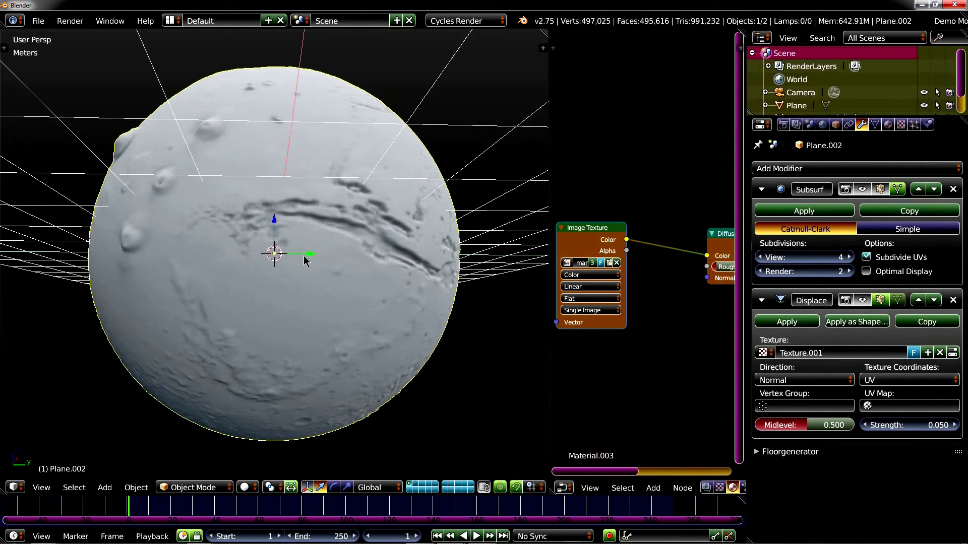
scroll(300, 261, "down", 2)
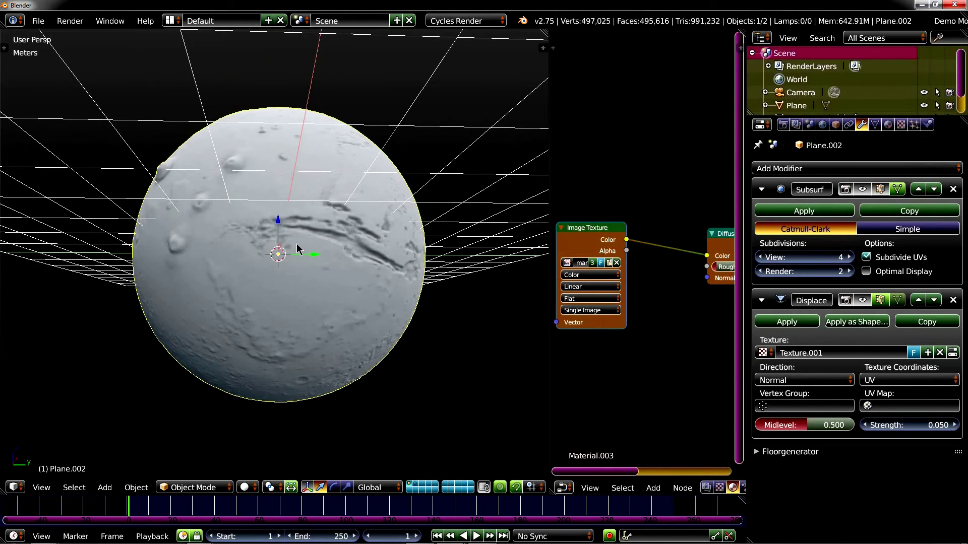
middle_click_drag(292, 237, 289, 247)
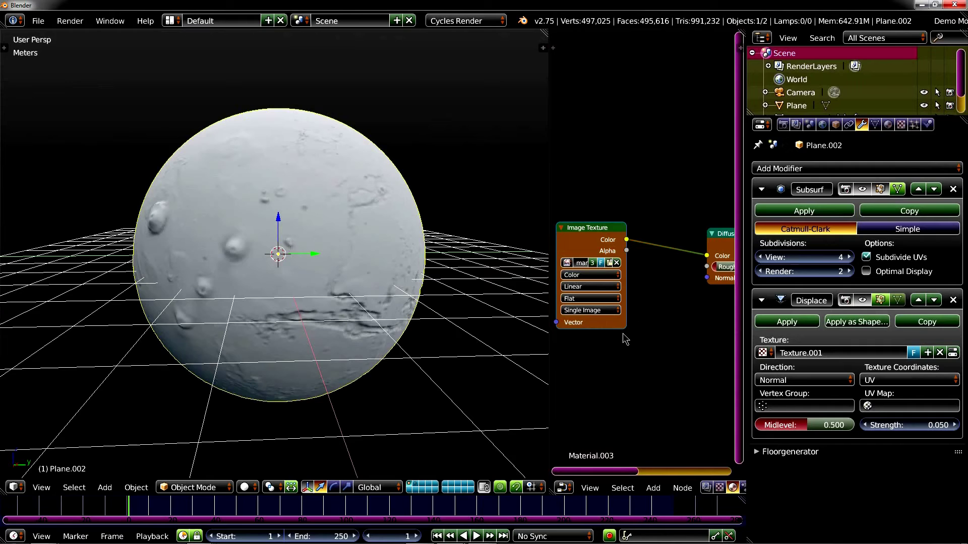
mouse_move(44, 534)
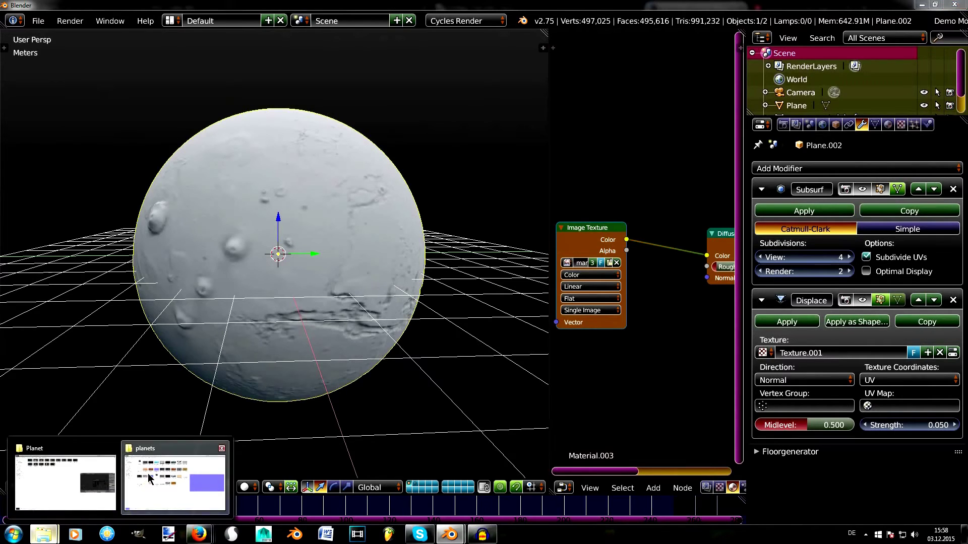
left_click(151, 480)
double_click(309, 161)
scroll(457, 281, "down", 1)
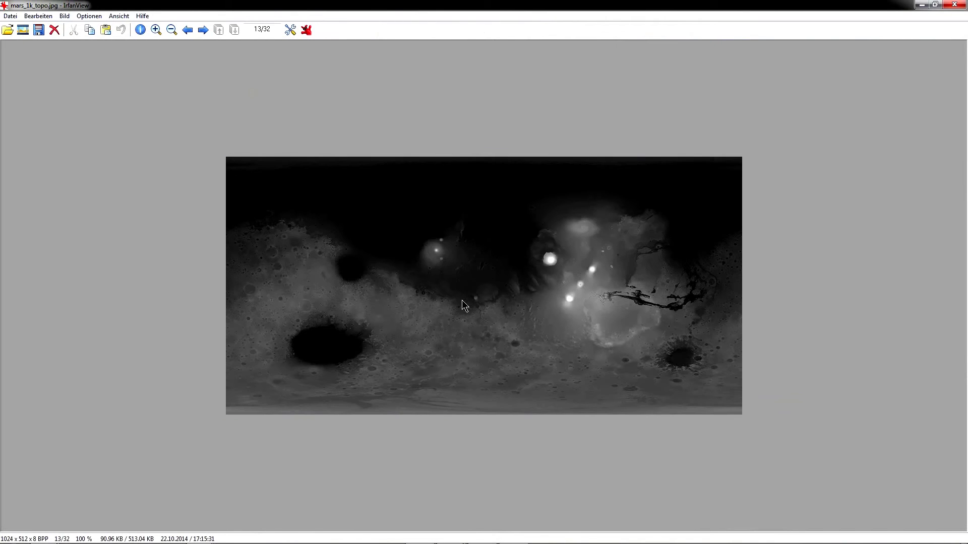
scroll(484, 310, "down", 1)
scroll(517, 330, "up", 2, "ctrl")
scroll(540, 358, "up", 2, "ctrl")
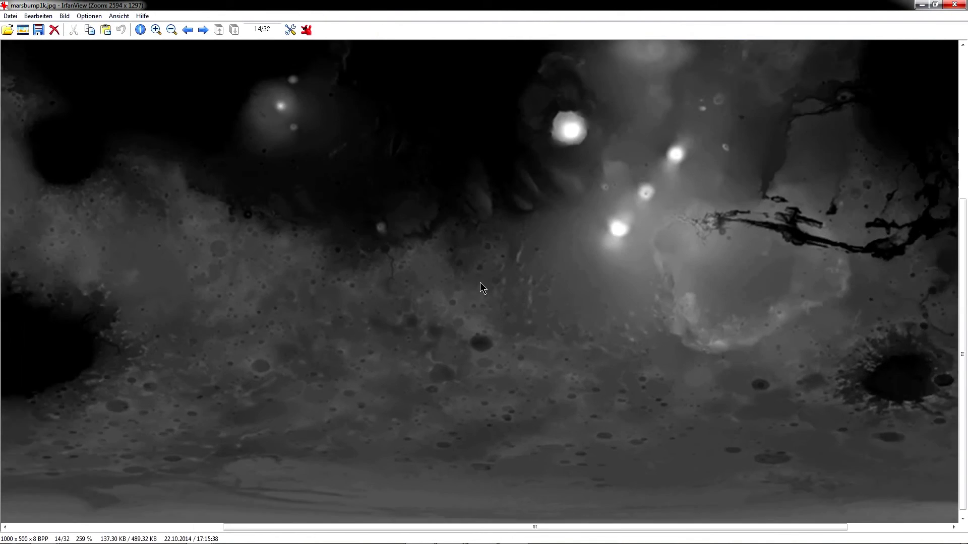
scroll(480, 318, "down", 2, "ctrl")
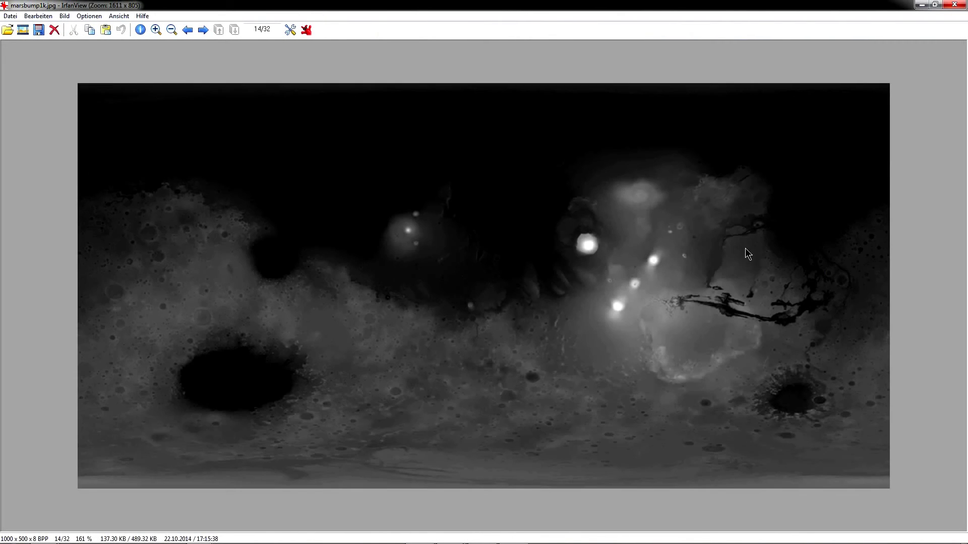
left_click(951, 5)
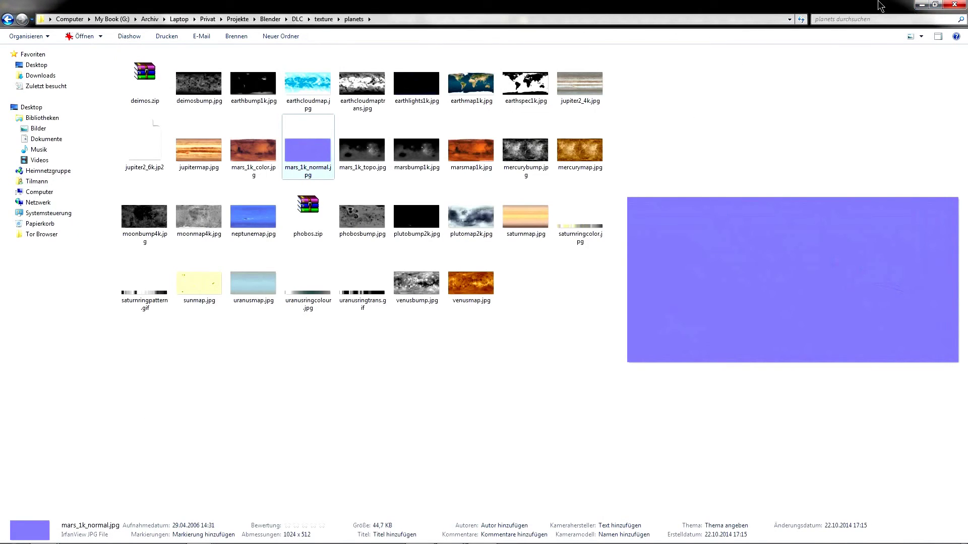
left_click(922, 5)
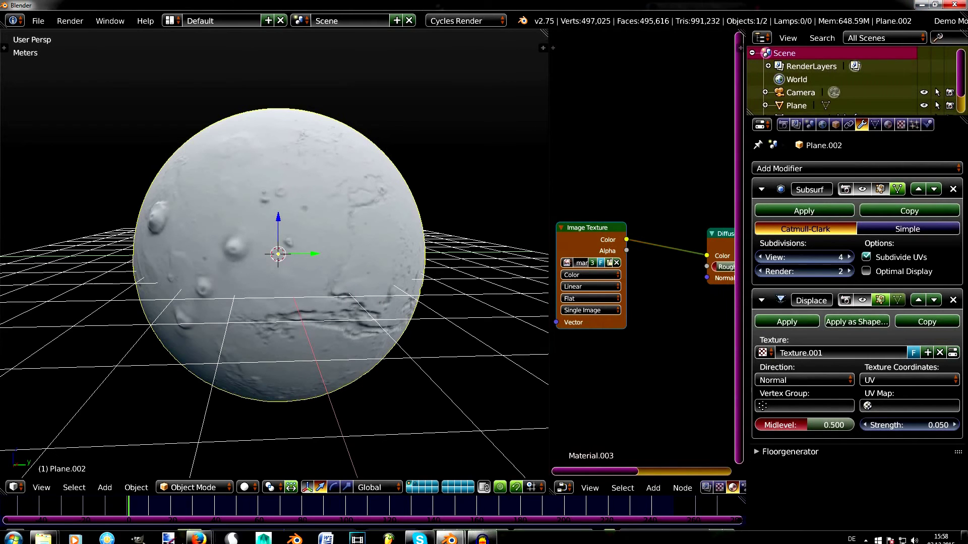
Check the Mars texture maps page in Firefox, then switch to Blender's moon-lamp room scene
mouse_move(197, 538)
left_click(344, 462)
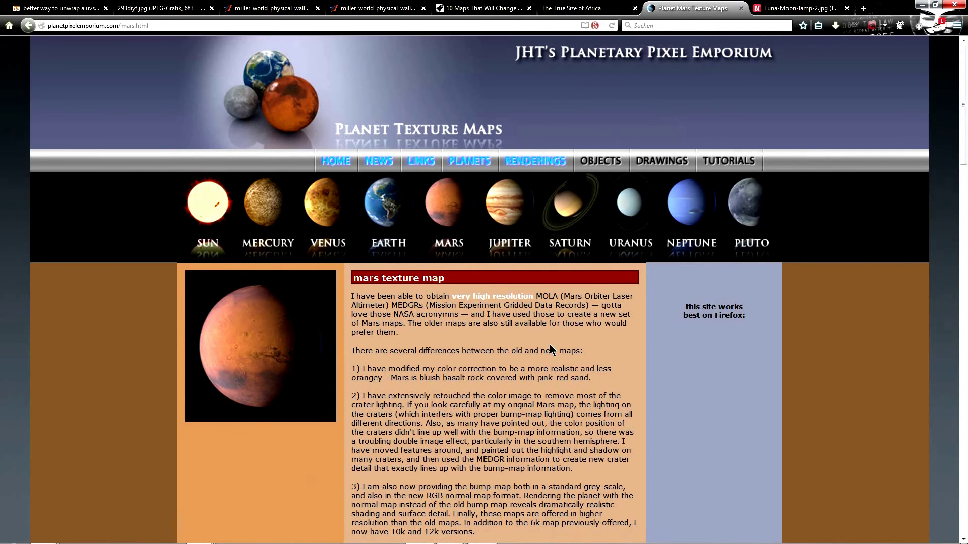
scroll(535, 345, "down", 4)
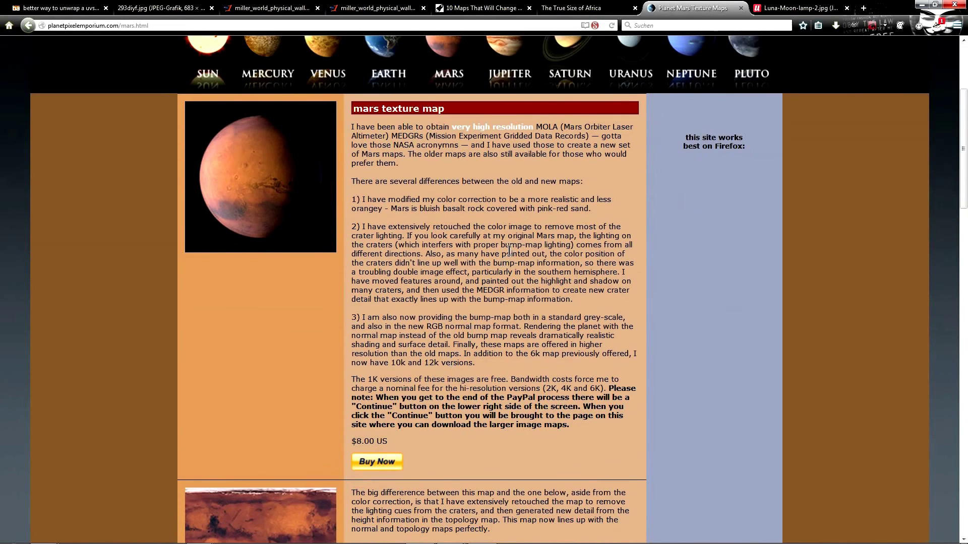
scroll(512, 262, "up", 4)
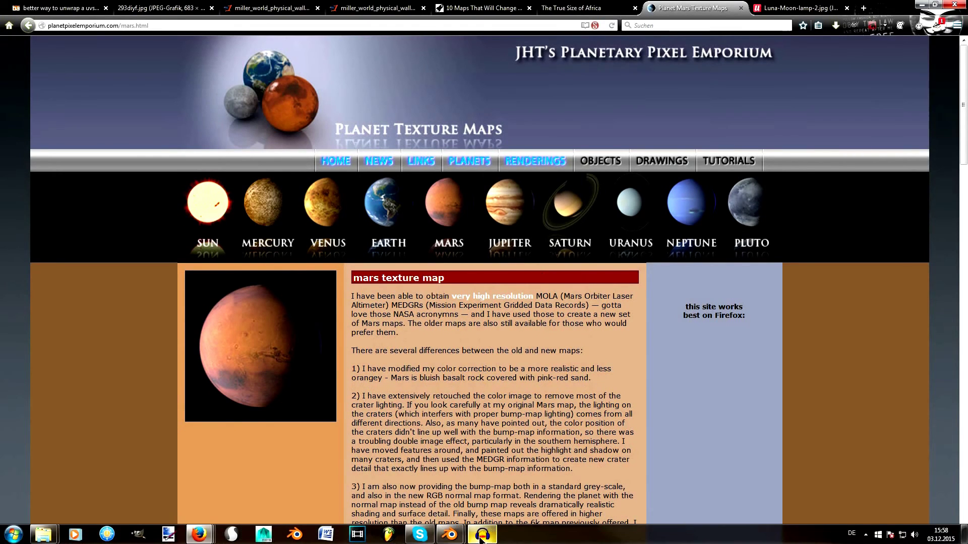
mouse_move(449, 534)
left_click(467, 499)
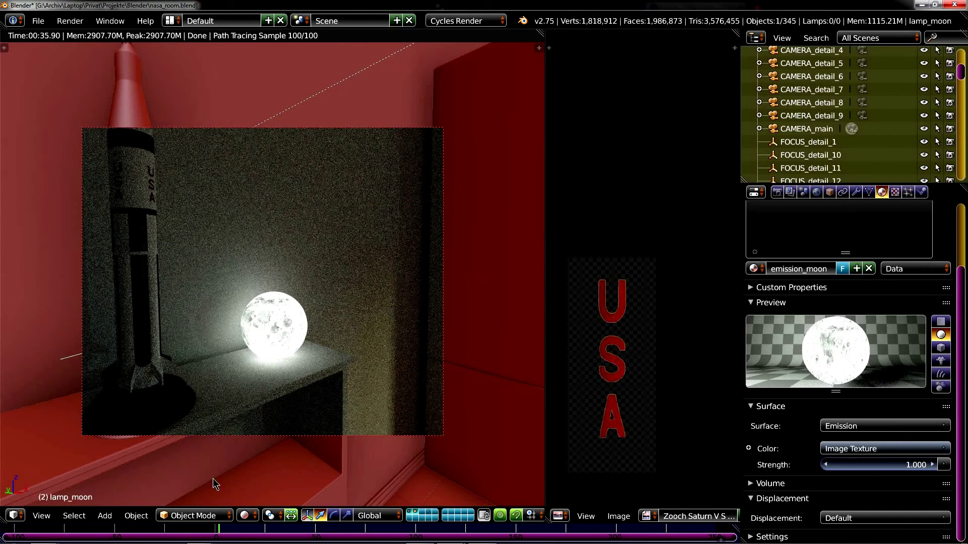
View the Luna moon lamp photo in Firefox, then switch back to the Blender Mars sphere
left_click(306, 477)
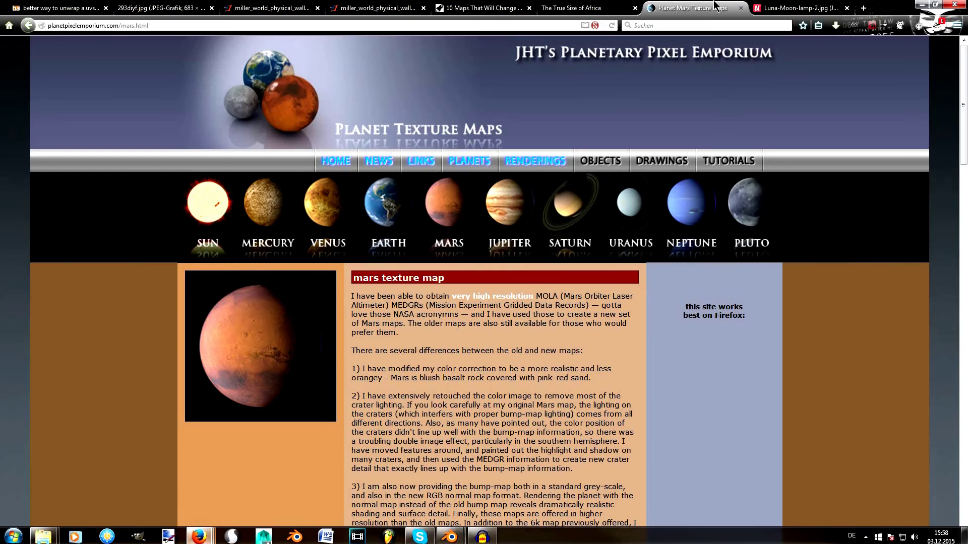
left_click(783, 8)
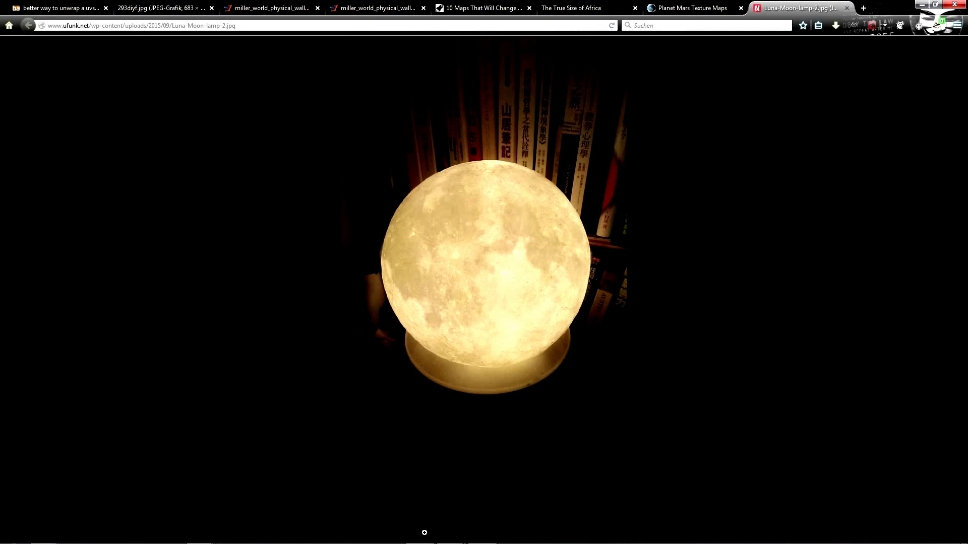
mouse_move(450, 537)
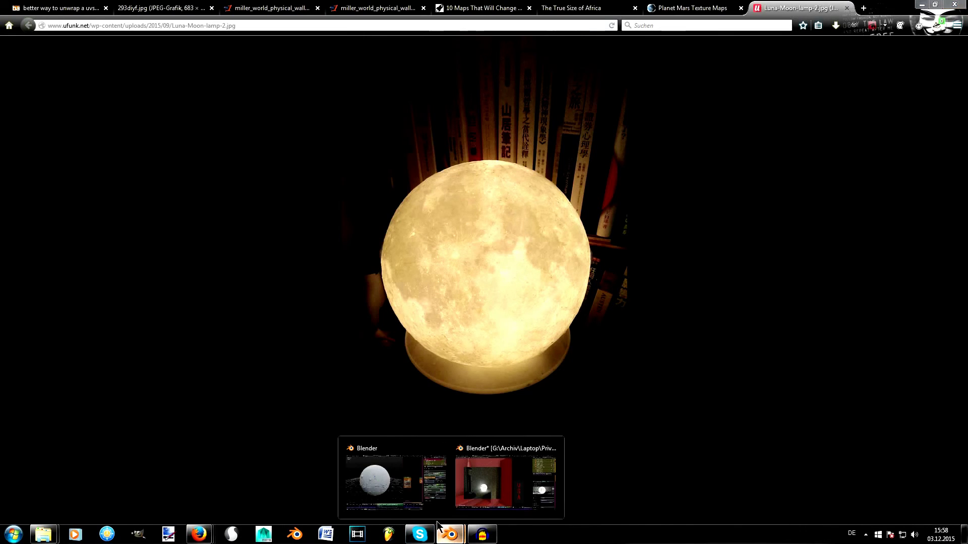
left_click(394, 480)
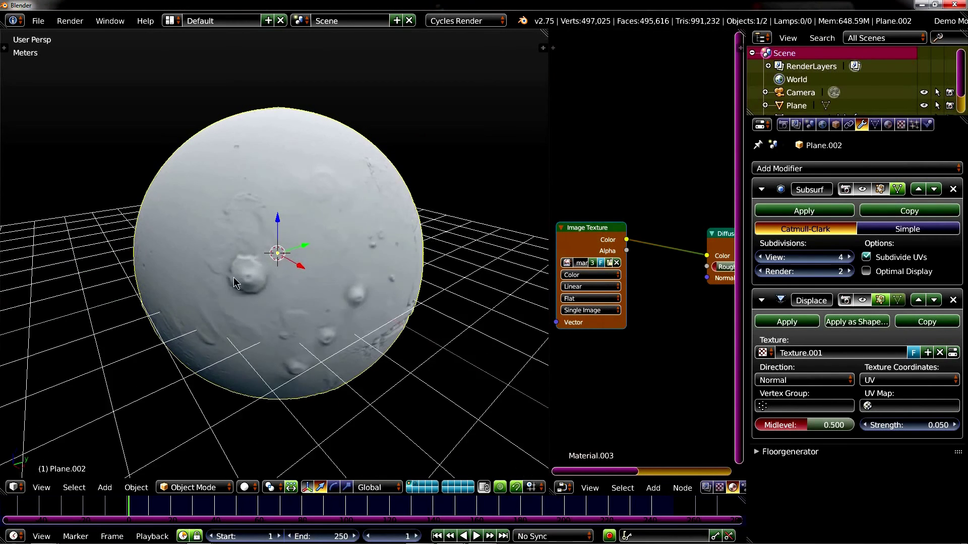
Orbit around the displaced sphere and switch the viewport to Cycles rendered shading
middle_click_drag(181, 258, 235, 286)
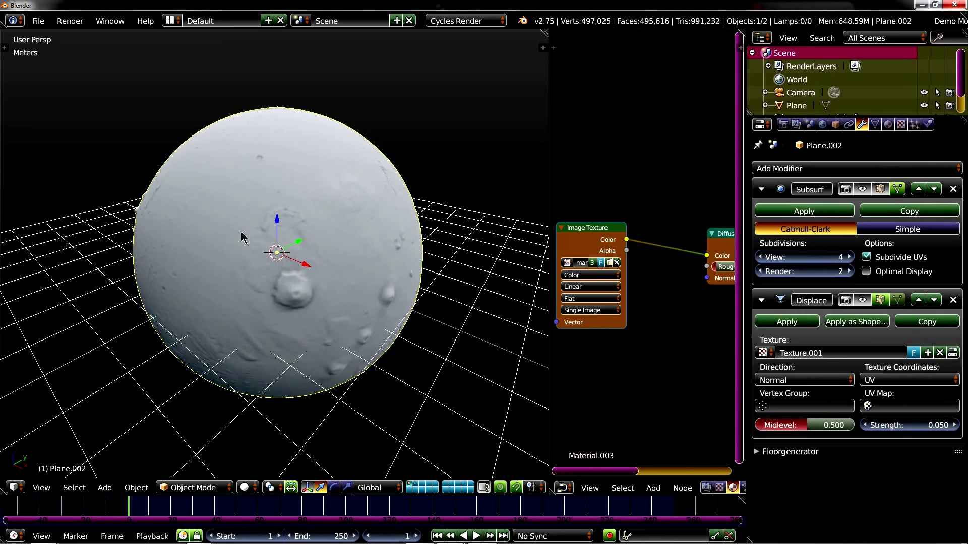
mouse_move(214, 244)
middle_mouse_down()
mouse_move(227, 286)
mouse_move(259, 237)
middle_mouse_up()
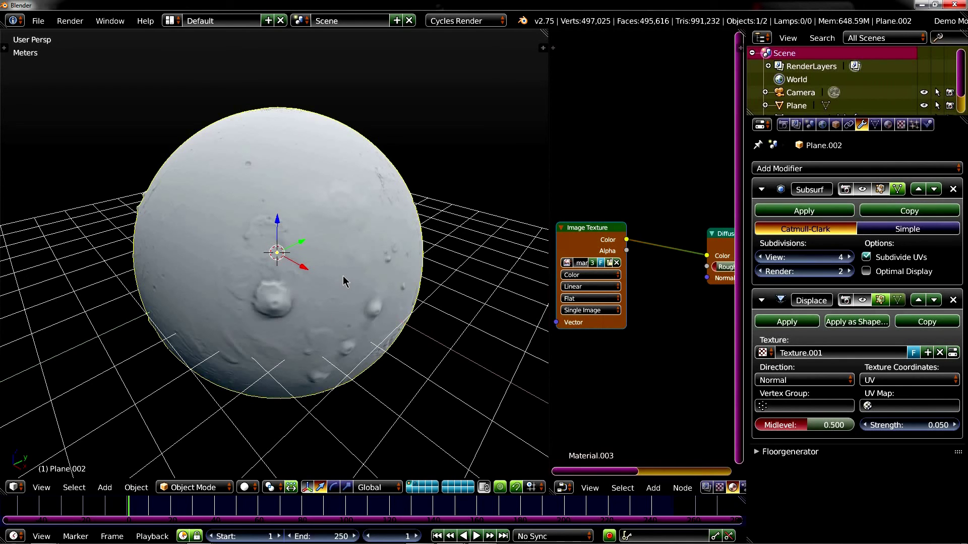
mouse_move(331, 287)
middle_mouse_down()
mouse_move(271, 328)
mouse_move(289, 309)
middle_mouse_up()
key("shift+z")
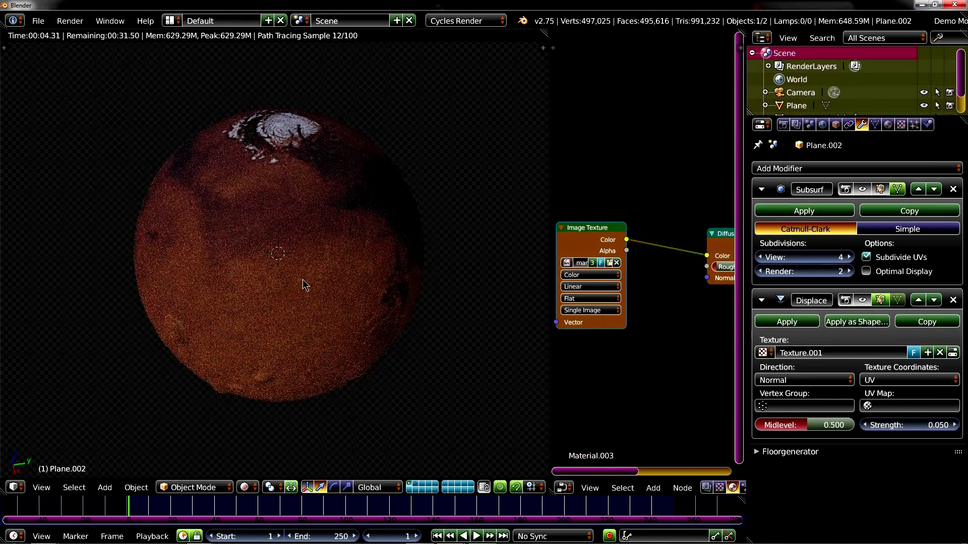
Tilt the rendered Mars view until the polar cap shows near the top
middle_click_drag(347, 257, 344, 276)
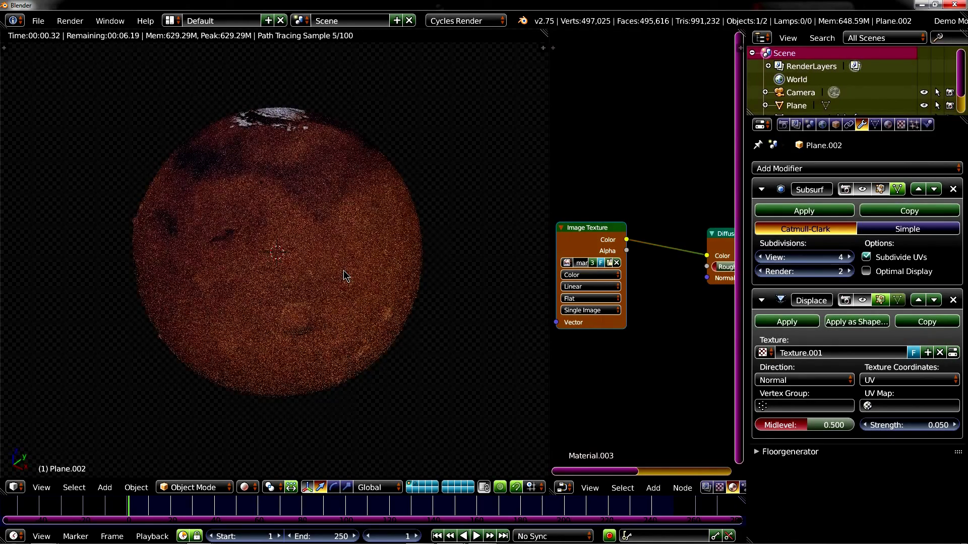